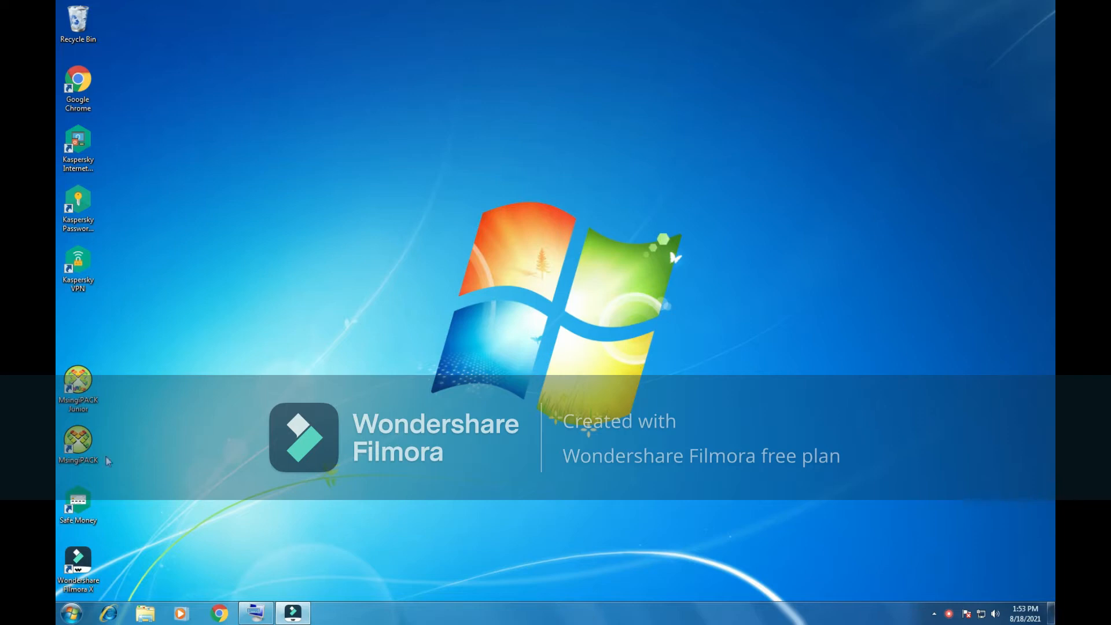
Start Word 2013 with a new blank document, dismissing the Microsoft Office Activation Wizard.
{"action": "left_click", "coordinate": [72, 613]}
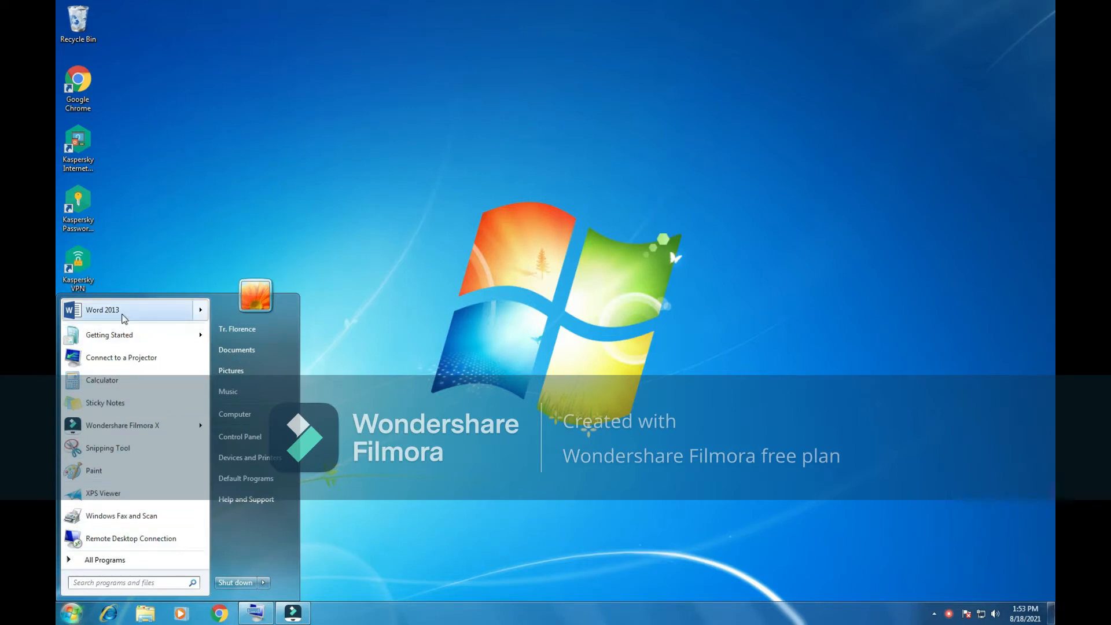
{"action": "mouse_move", "coordinate": [123, 316]}
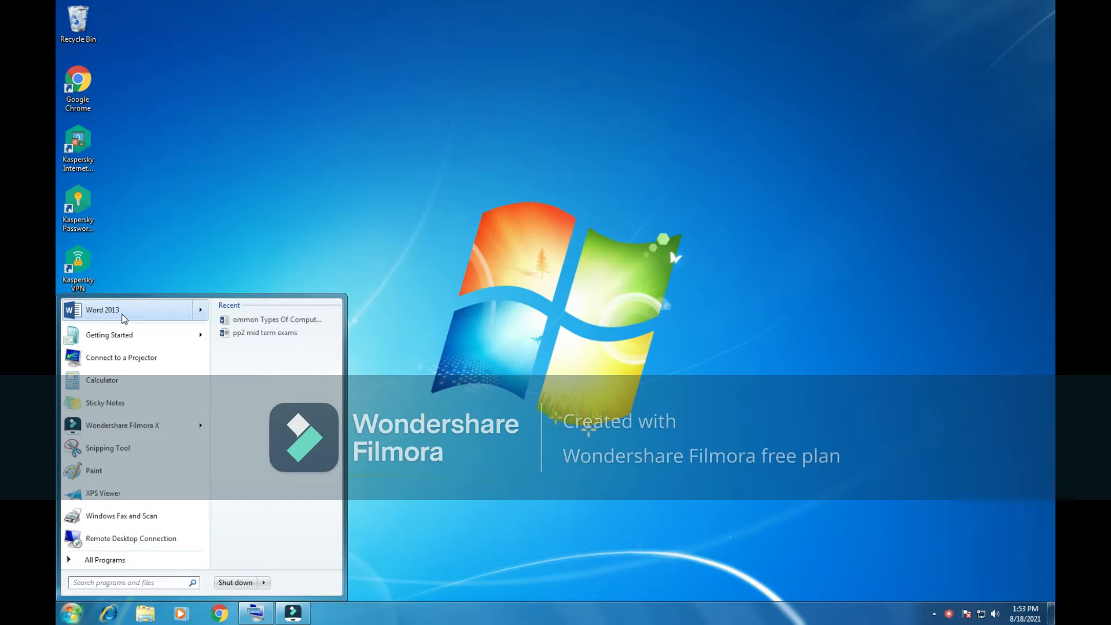
{"action": "left_click", "coordinate": [123, 313]}
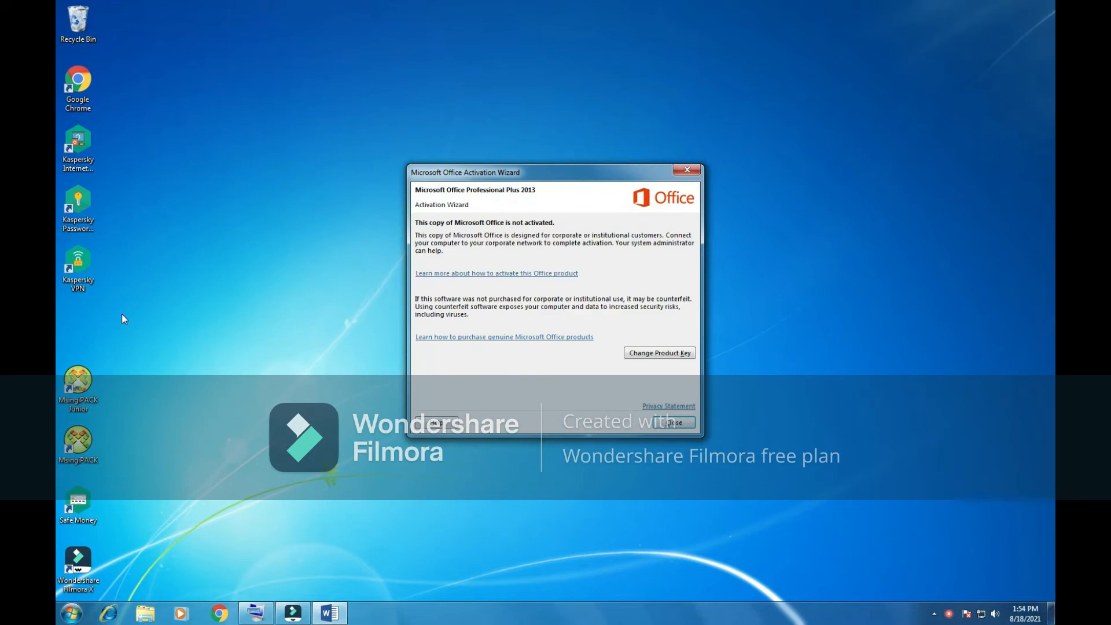
{"action": "left_click", "coordinate": [677, 423]}
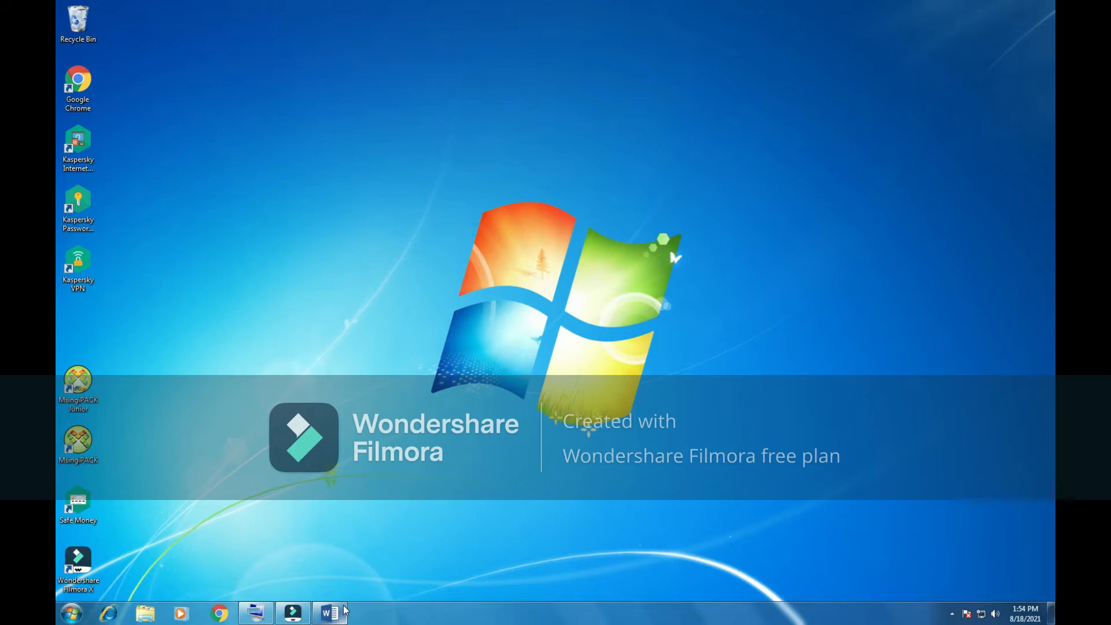
{"action": "left_click", "coordinate": [330, 612]}
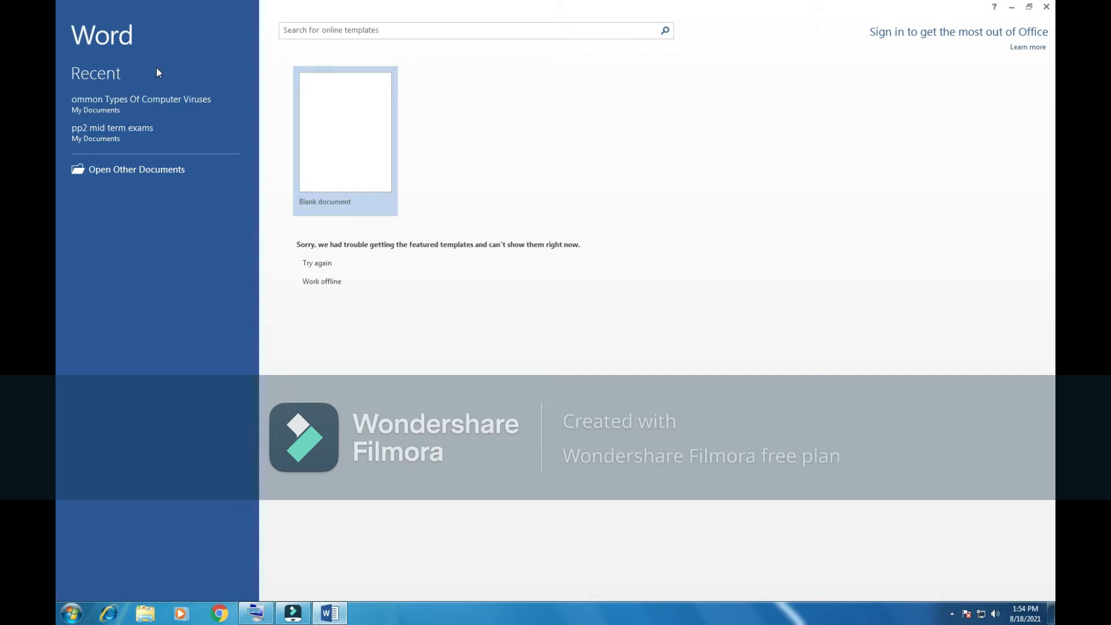
{"action": "left_click", "coordinate": [359, 147]}
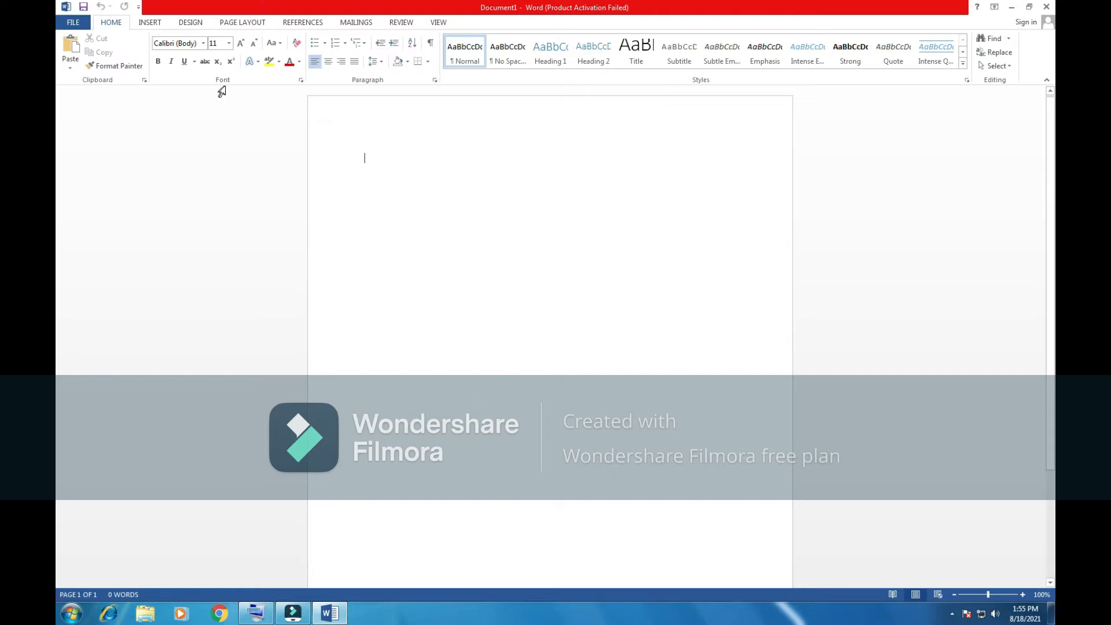
{"action": "left_click", "coordinate": [368, 159]}
Search the installed programs for "ON" and open the On-Screen Keyboard.
{"action": "left_click", "coordinate": [71, 613]}
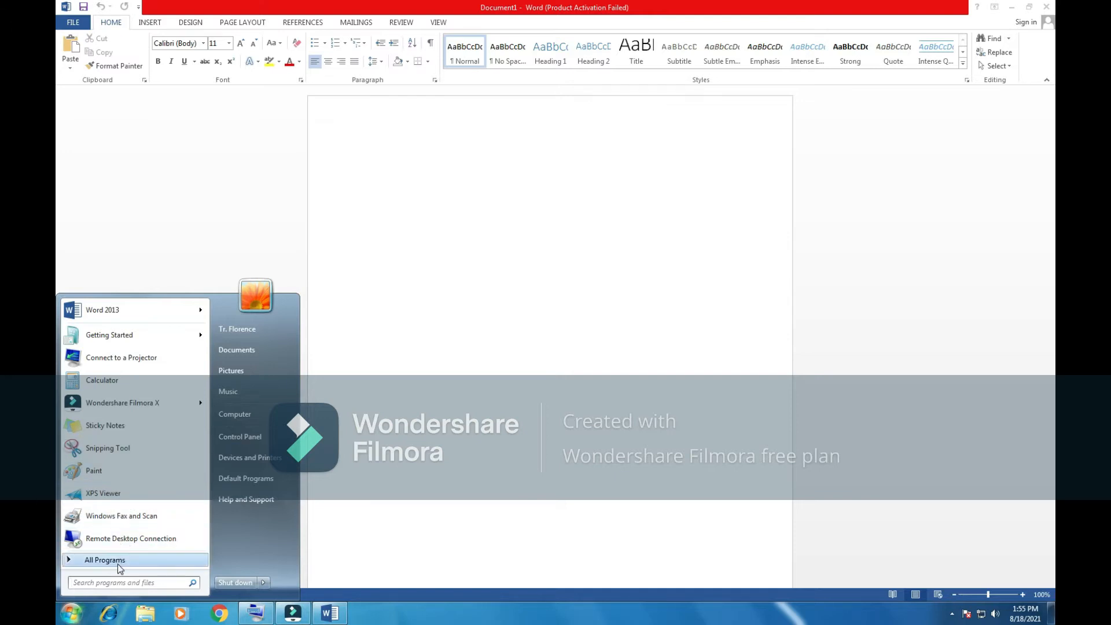
{"action": "left_click", "coordinate": [104, 580]}
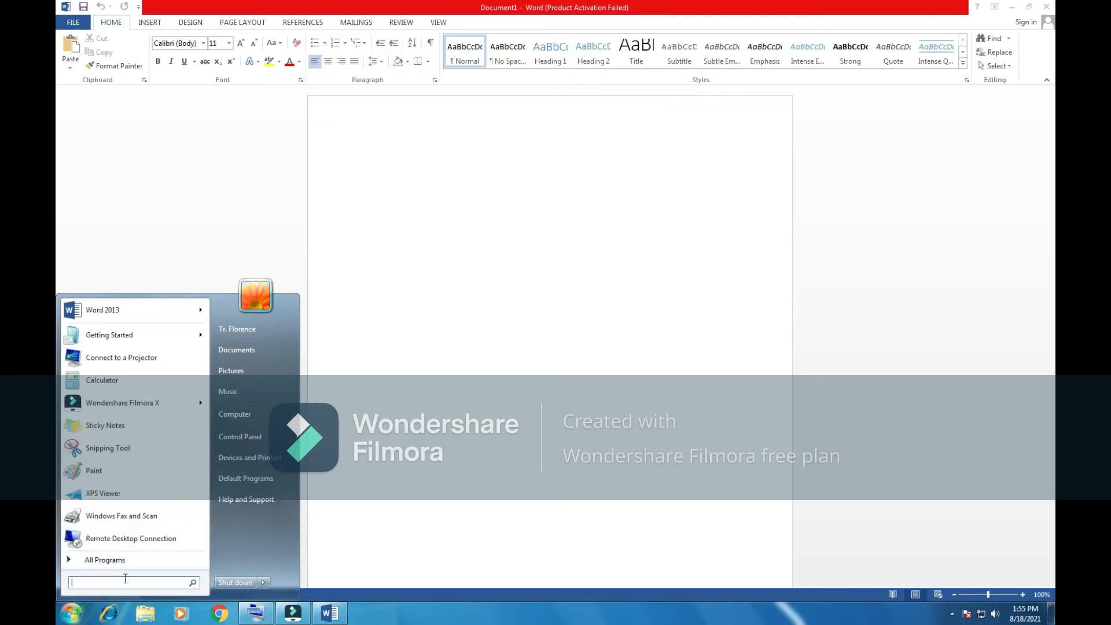
{"action": "type", "text": "ON"}
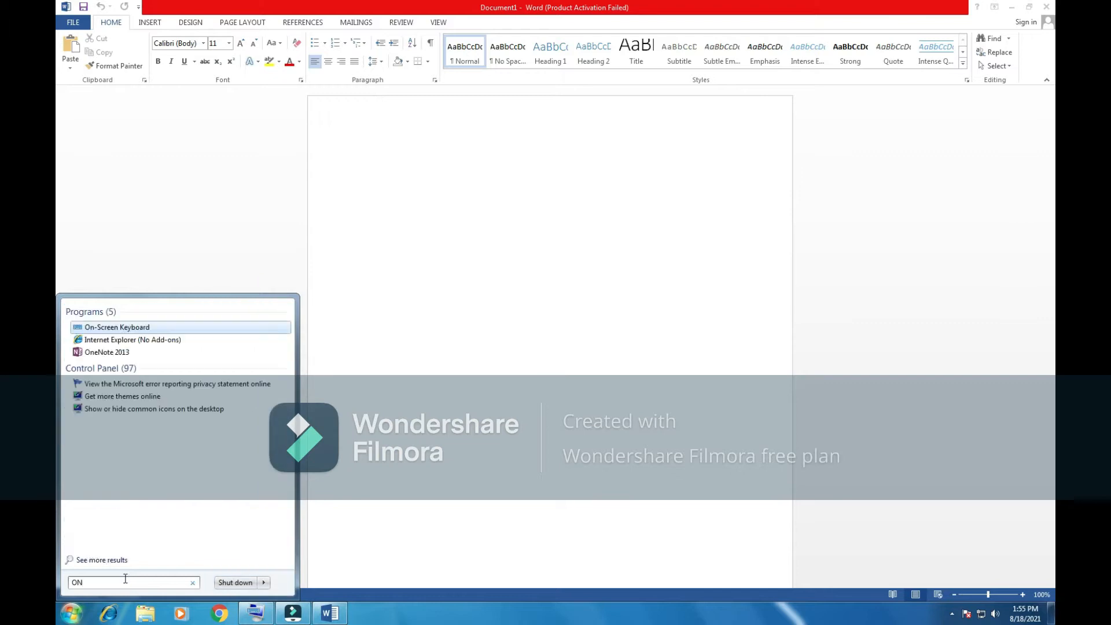
{"action": "left_click", "coordinate": [123, 332]}
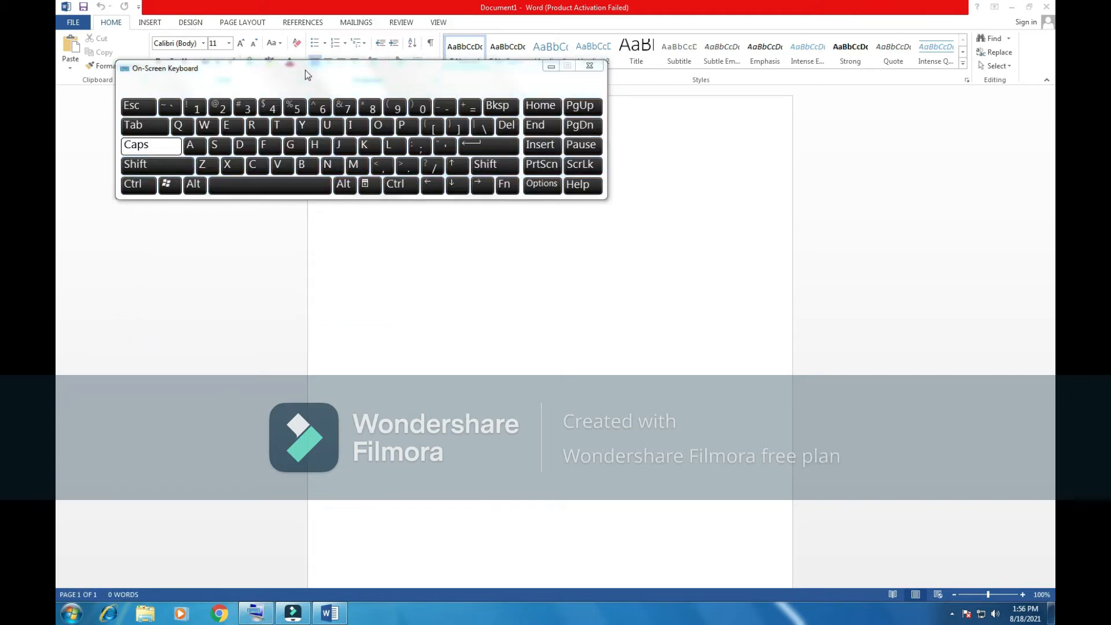
Move the On-Screen Keyboard over the lower part of the page and enlarge the document view to 276%.
{"action": "left_click", "coordinate": [310, 72]}
{"action": "left_click_drag", "start_coordinate": [309, 73], "coordinate": [475, 390]}
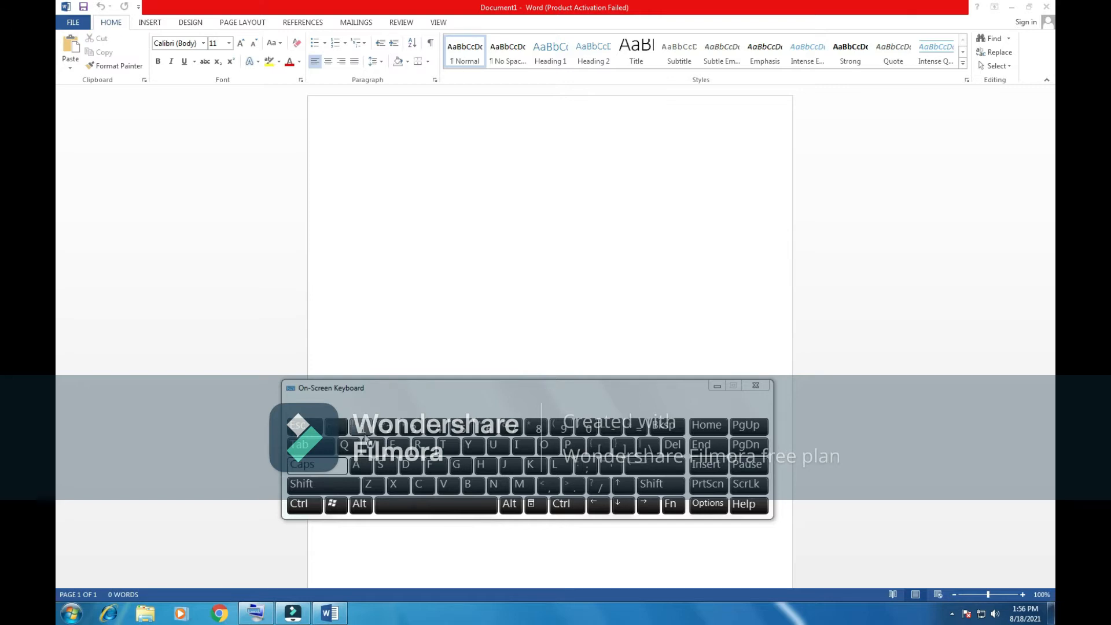
{"action": "left_click", "coordinate": [992, 597]}
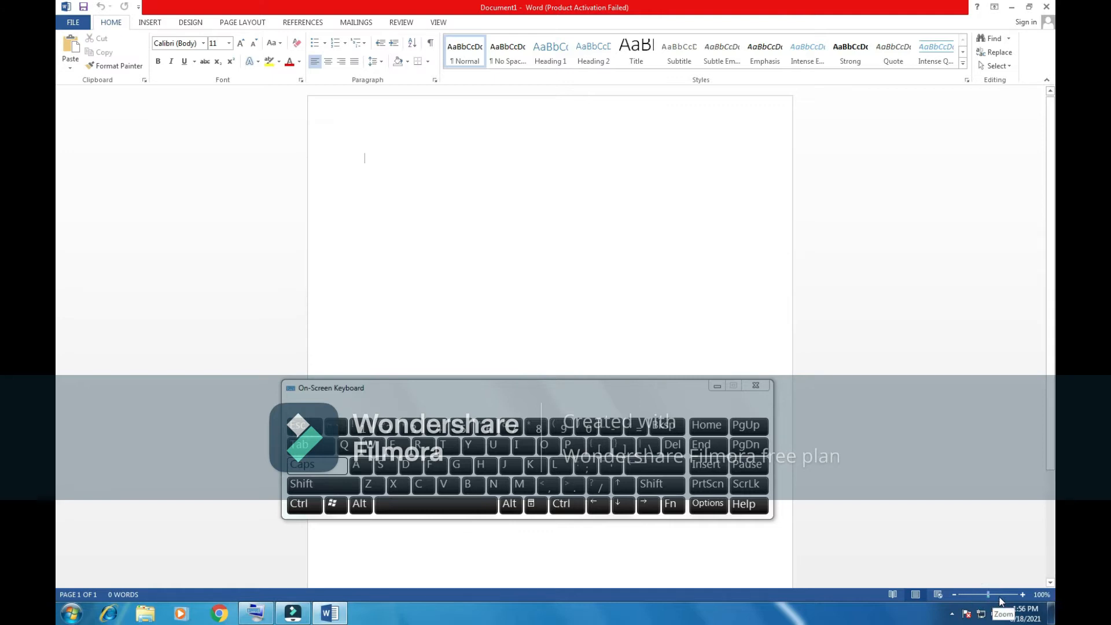
{"action": "left_click_drag", "start_coordinate": [987, 596], "coordinate": [1000, 594]}
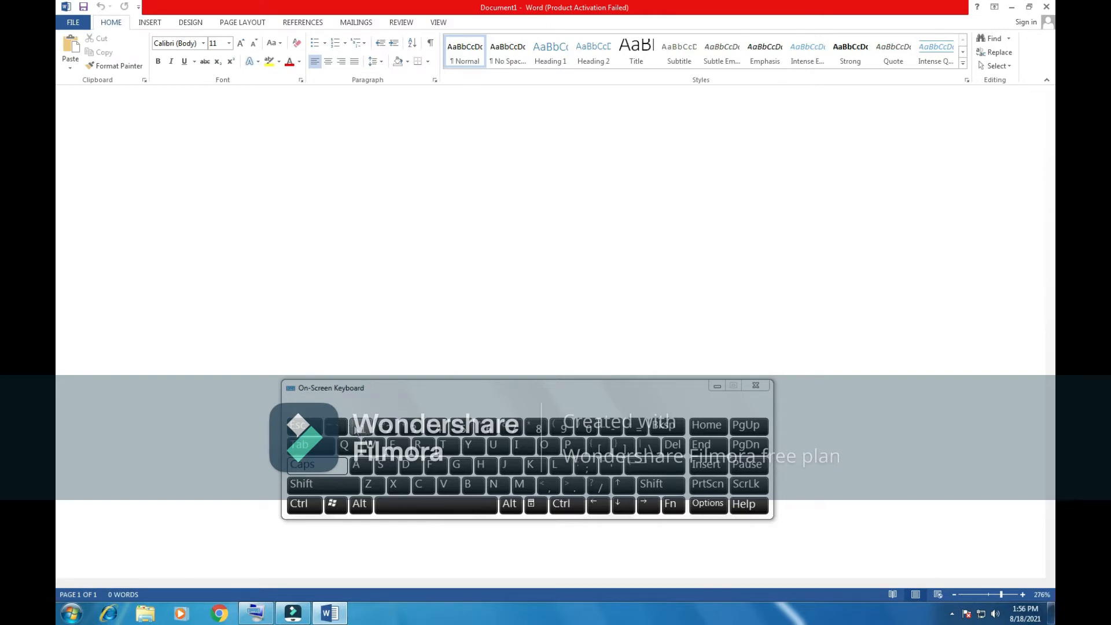
Enter a row of 17 exclamation marks followed by the shifted symbols @@$ in the document.
{"action": "left_click", "coordinate": [317, 483]}
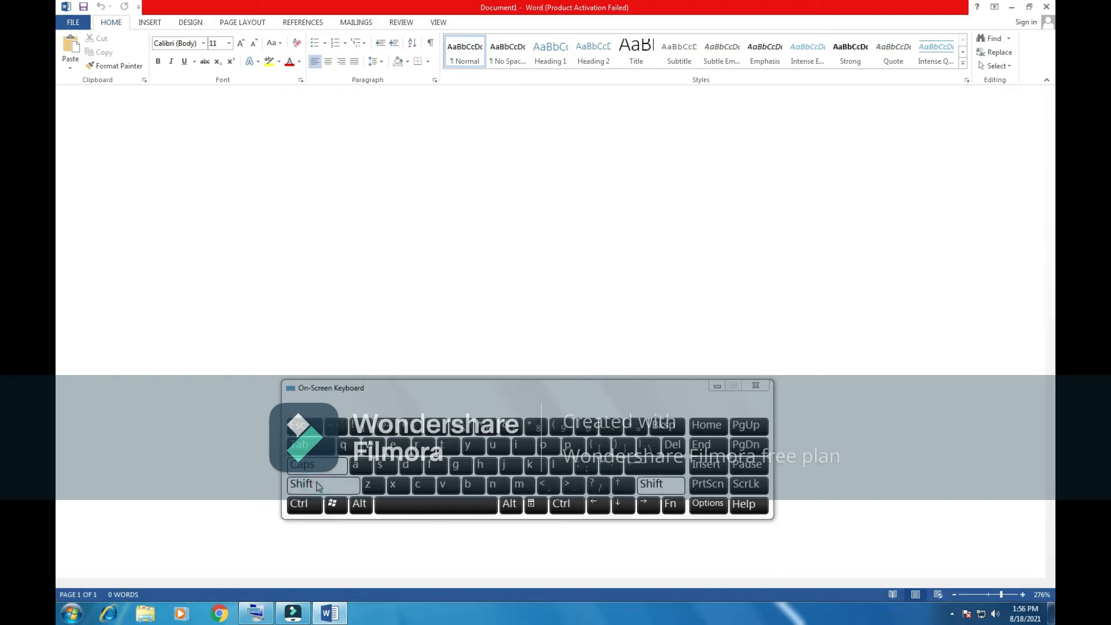
{"action": "type", "text": "!!!!!!!!!!!!!!!!!"}
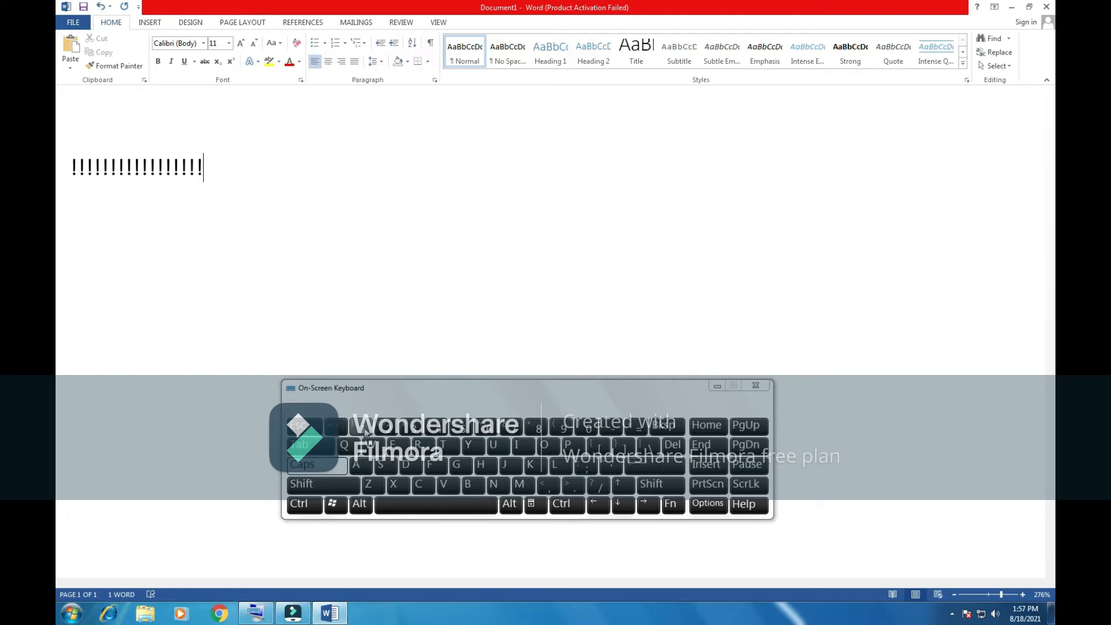
{"action": "left_click", "coordinate": [334, 486]}
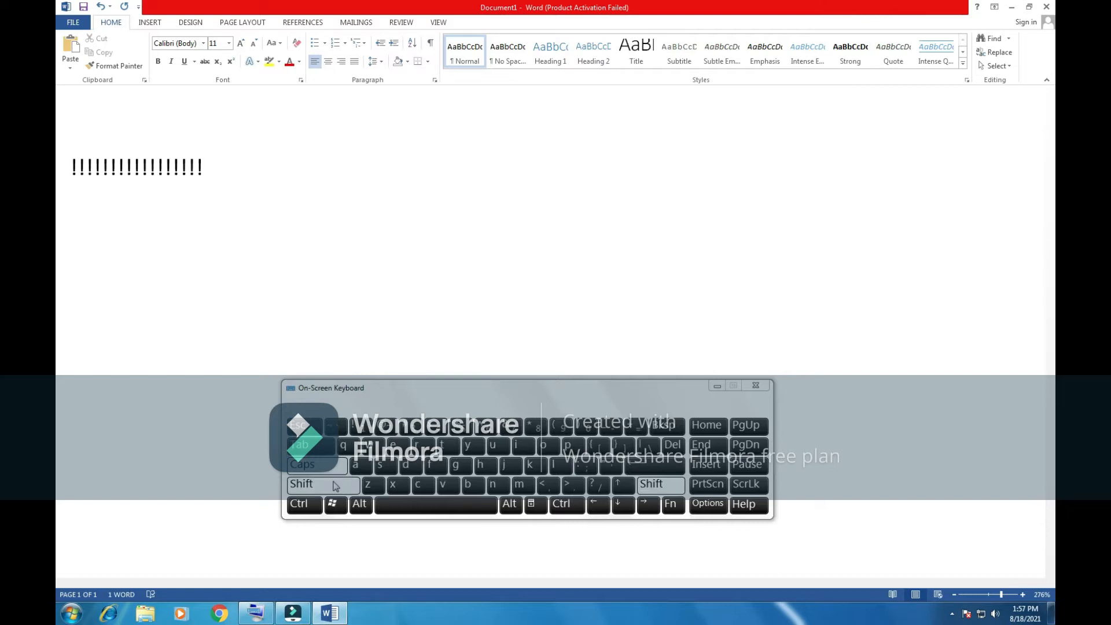
{"action": "type", "text": "@"}
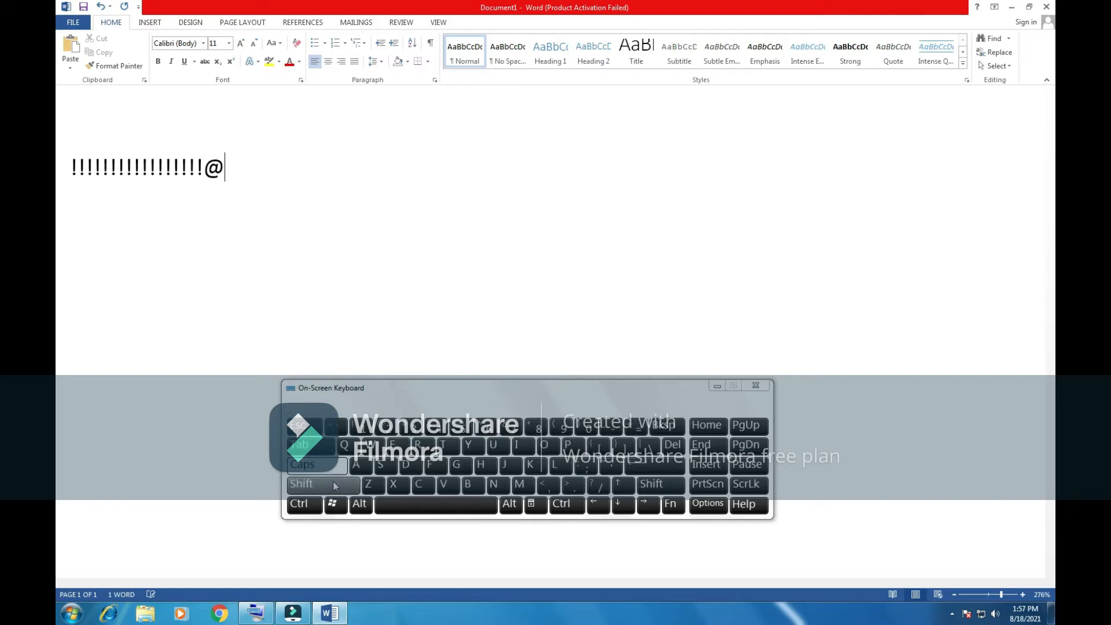
{"action": "left_click", "coordinate": [334, 485]}
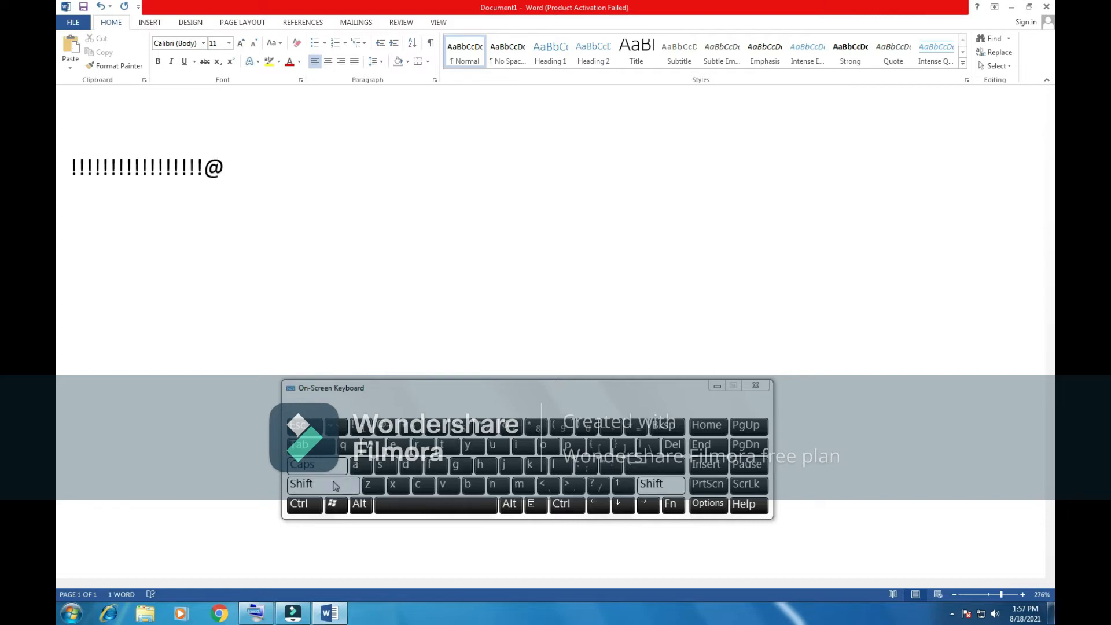
{"action": "type", "text": "@"}
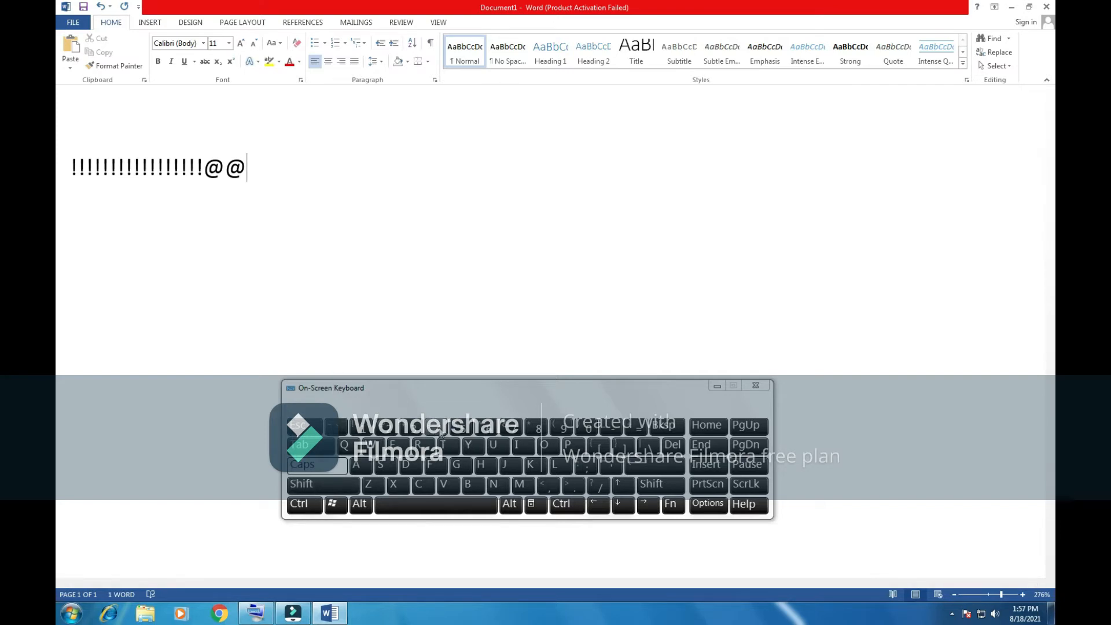
{"action": "key", "text": "shift"}
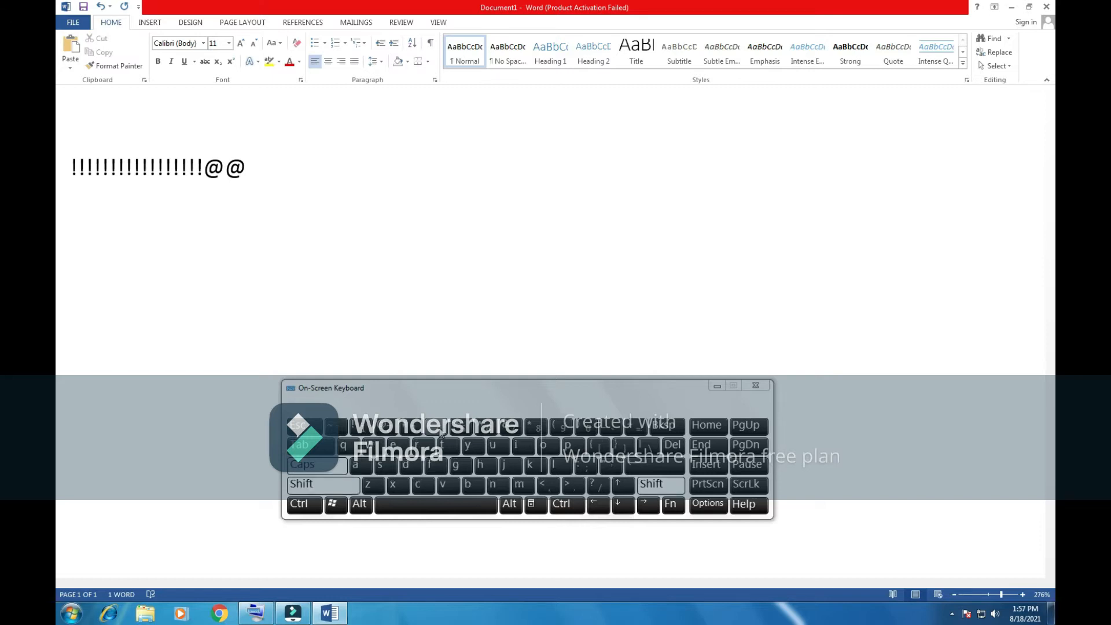
{"action": "left_click", "coordinate": [440, 432]}
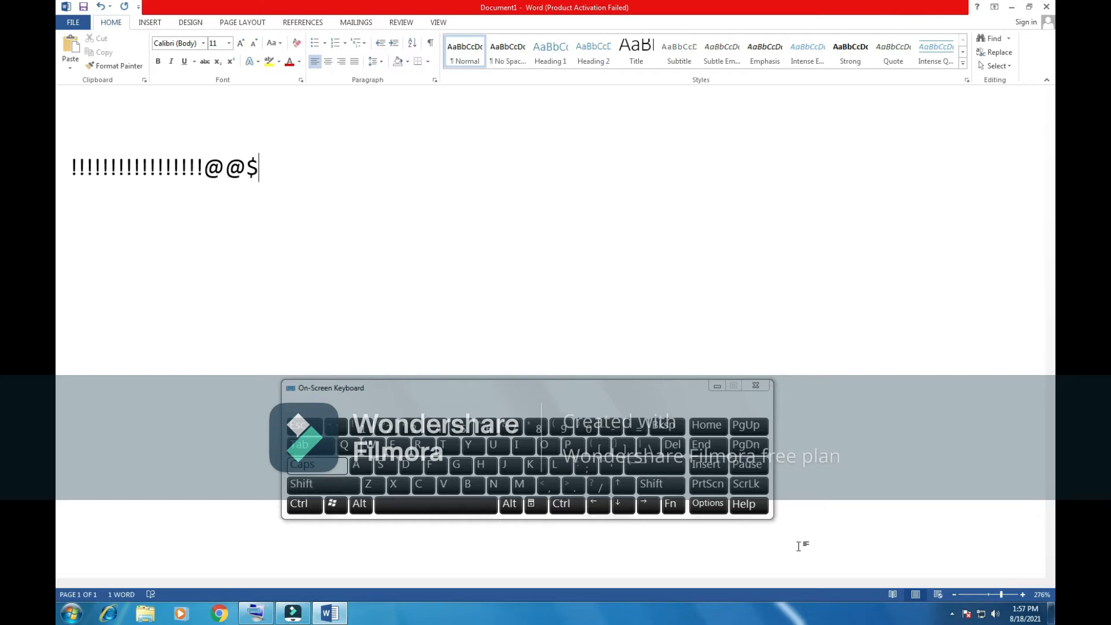
Add a lowercase "a" after the symbols, remove it, and enter "An" with a capital A instead.
{"action": "left_click", "coordinate": [661, 484]}
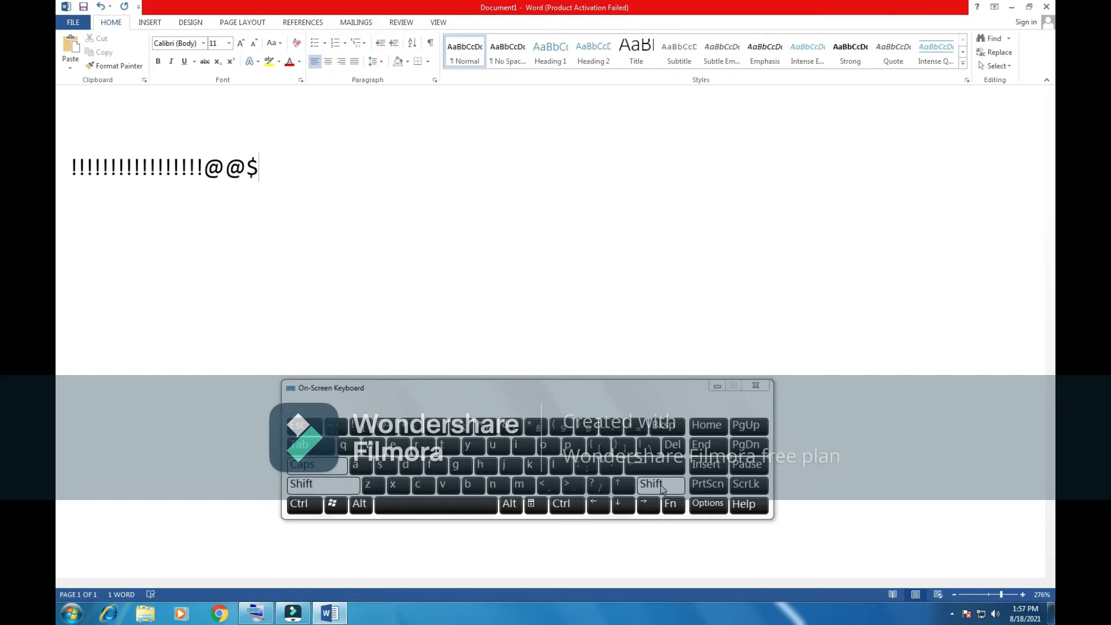
{"action": "type", "text": "a"}
{"action": "left_click", "coordinate": [661, 485]}
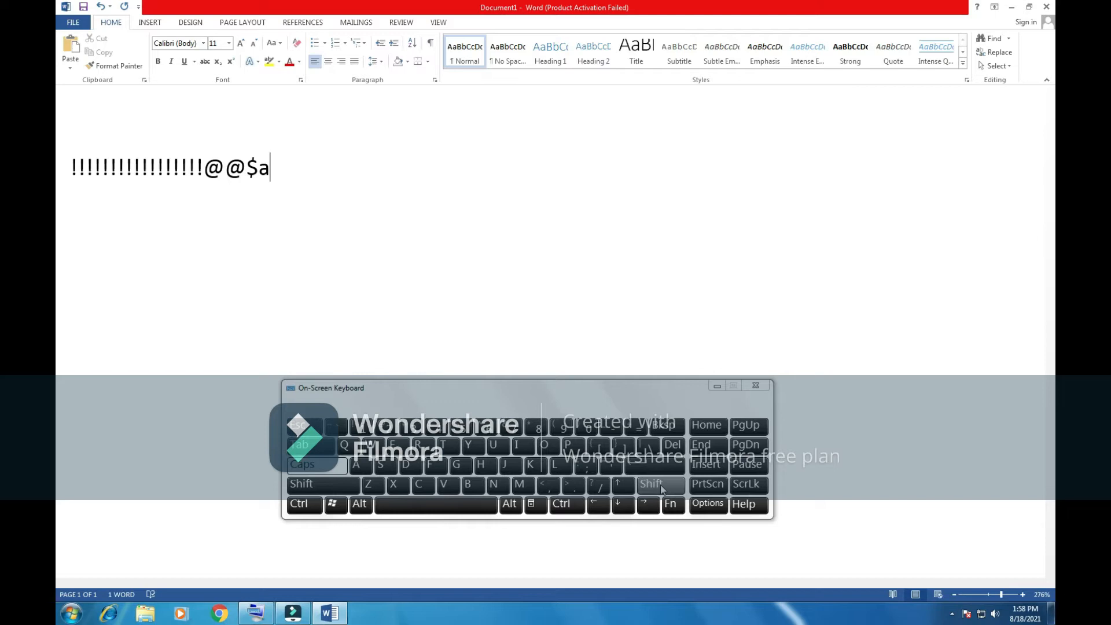
{"action": "key", "text": "BackSpace"}
{"action": "left_click", "coordinate": [661, 484]}
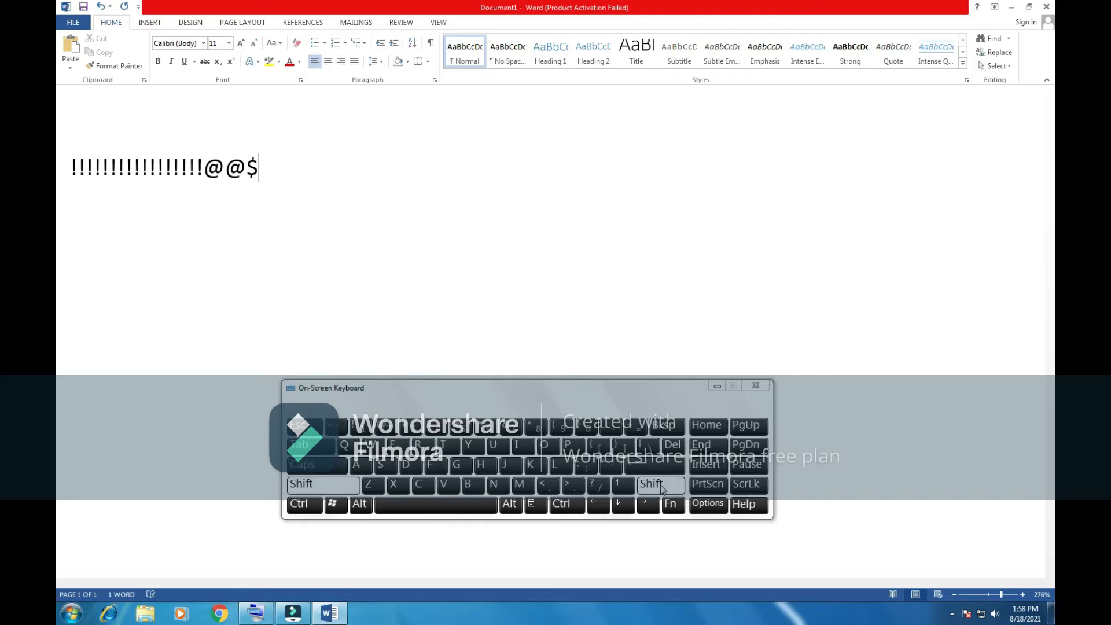
{"action": "type", "text": "A"}
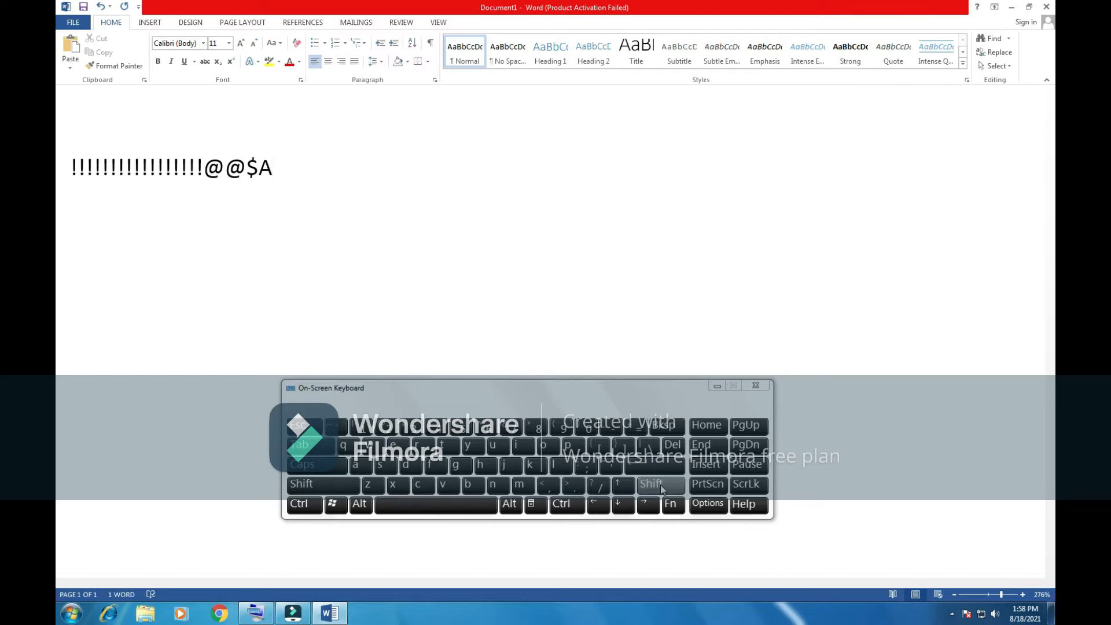
{"action": "type", "text": "n"}
Delete all the sample symbols and letters one by one with the On-Screen Keyboard, leaving the page empty.
{"action": "left_click", "coordinate": [659, 429]}
{"action": "left_click", "coordinate": [659, 430]}
{"action": "left_click", "coordinate": [658, 430]}
{"action": "left_click", "coordinate": [658, 429]}
{"action": "left_click", "coordinate": [659, 429]}
{"action": "left_click", "coordinate": [659, 429]}
{"action": "left_click", "coordinate": [658, 430]}
{"action": "left_click", "coordinate": [658, 430]}
{"action": "left_click", "coordinate": [658, 429]}
{"action": "left_click", "coordinate": [659, 429]}
{"action": "left_click", "coordinate": [658, 430]}
{"action": "left_click", "coordinate": [658, 430]}
{"action": "left_click", "coordinate": [658, 429]}
{"action": "left_click", "coordinate": [658, 429]}
{"action": "left_click", "coordinate": [658, 429]}
{"action": "left_click", "coordinate": [658, 429]}
{"action": "left_click", "coordinate": [659, 429]}
{"action": "left_click", "coordinate": [658, 429]}
{"action": "left_click", "coordinate": [658, 429]}
{"action": "left_click", "coordinate": [658, 429]}
{"action": "left_click", "coordinate": [659, 430]}
{"action": "left_click", "coordinate": [658, 430]}
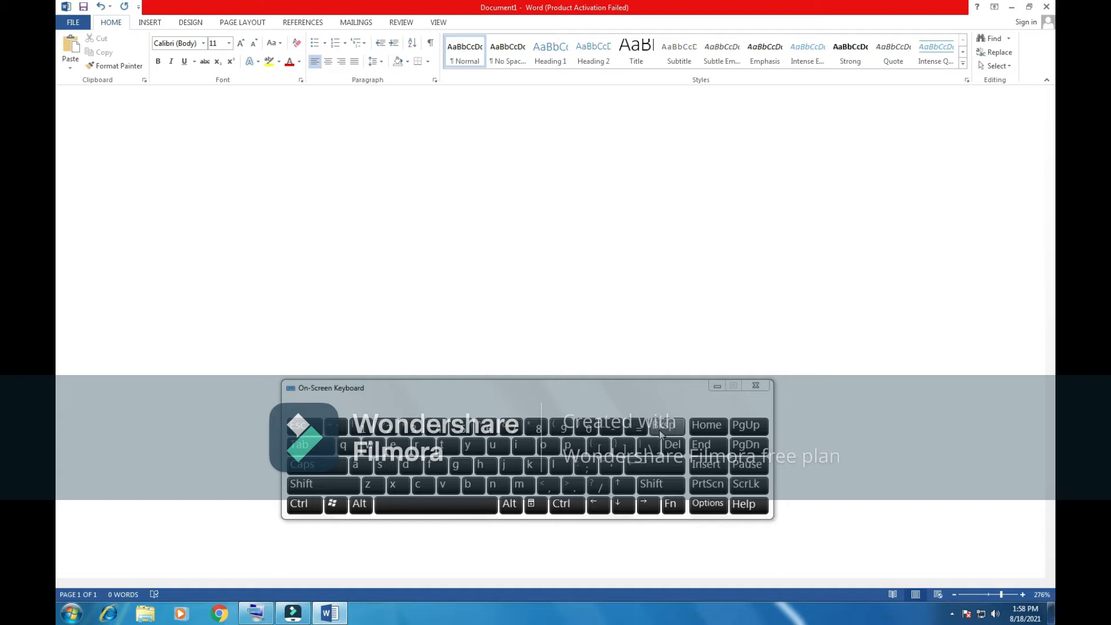
Write the sentence "We use the keyboard to write on the computer." on the empty page.
{"action": "type", "text": "We use th"}
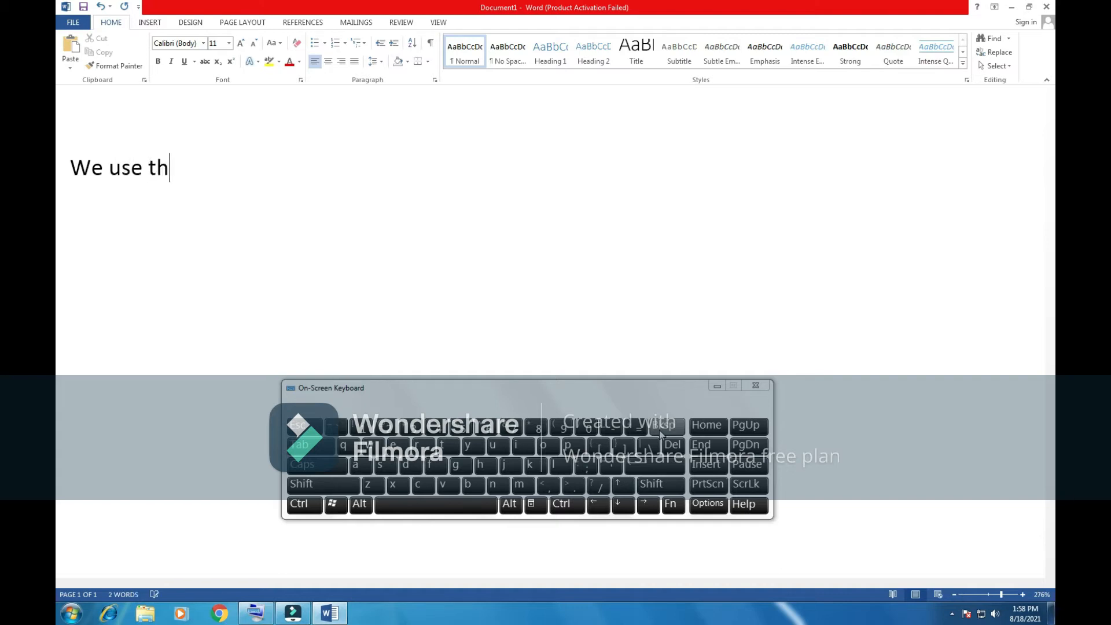
{"action": "type", "text": "e keyboa"}
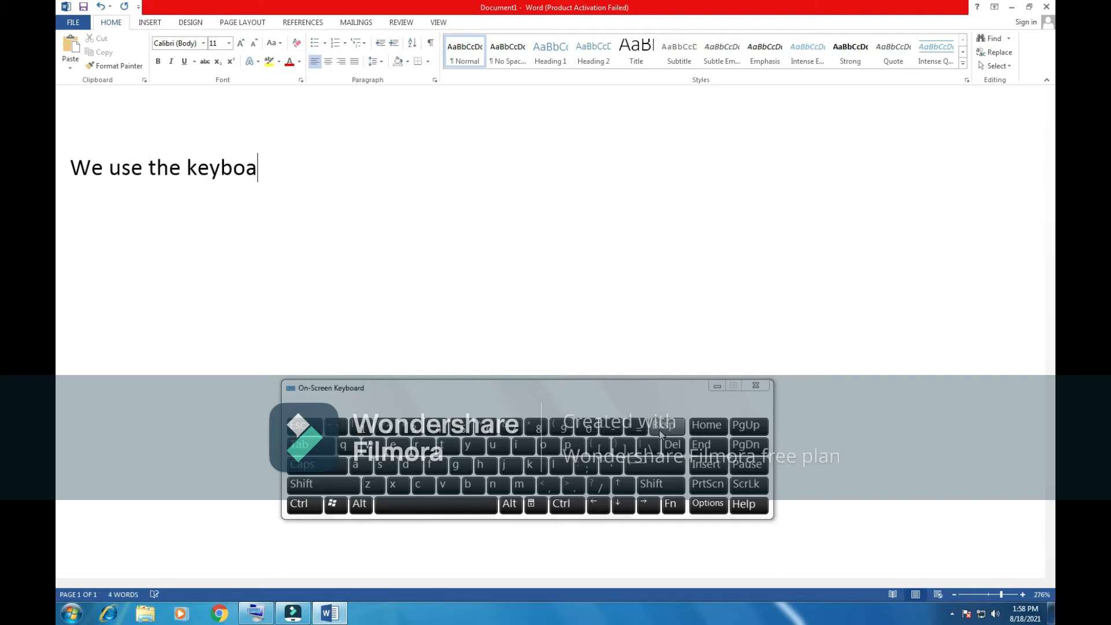
{"action": "type", "text": "rd to write on t"}
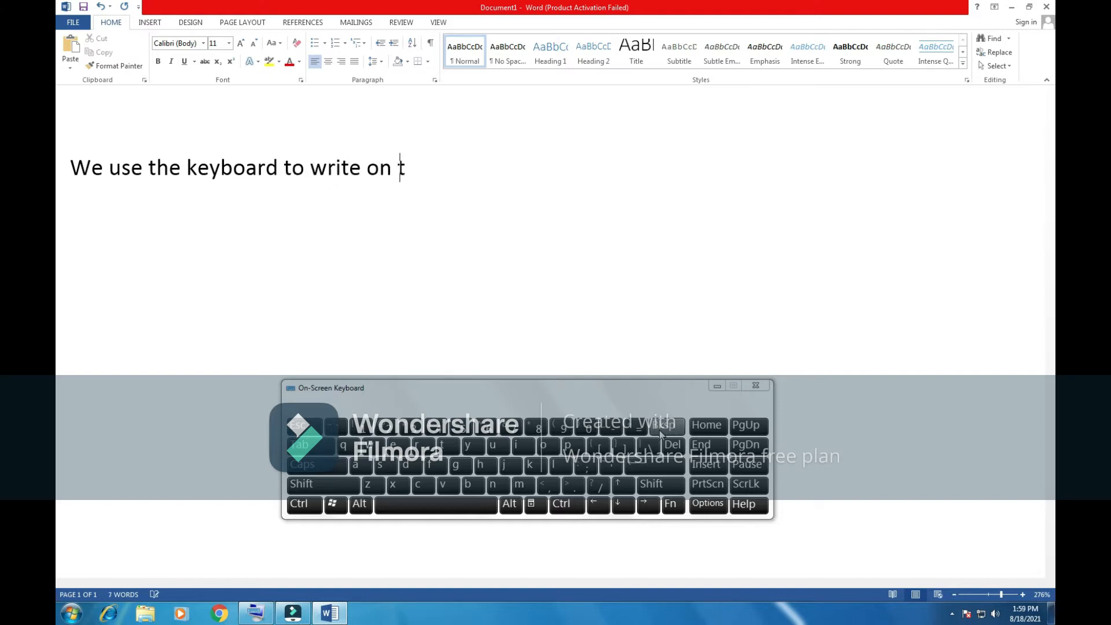
{"action": "type", "text": "he compo"}
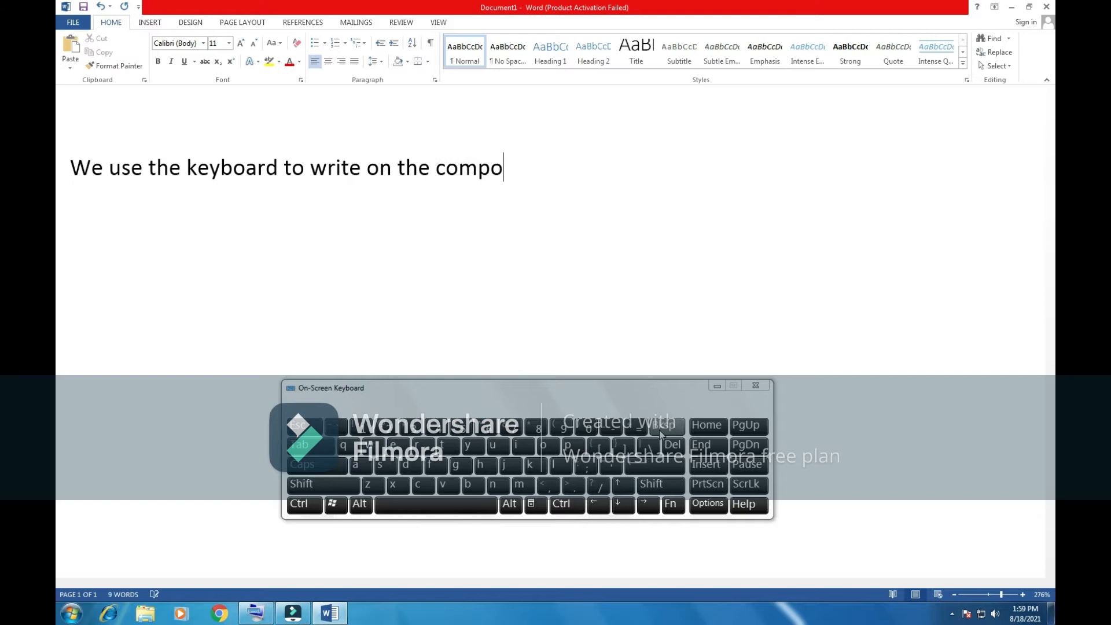
{"action": "key", "text": "BackSpace"}
{"action": "type", "text": "uter"}
{"action": "type", "text": "."}
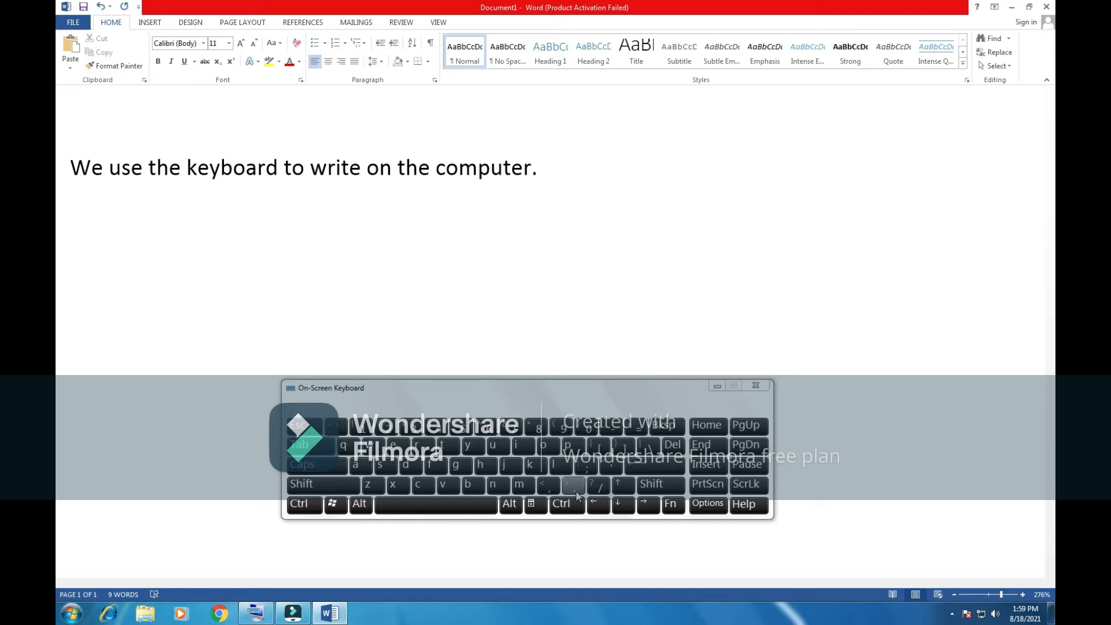
{"action": "type", "text": "A m"}
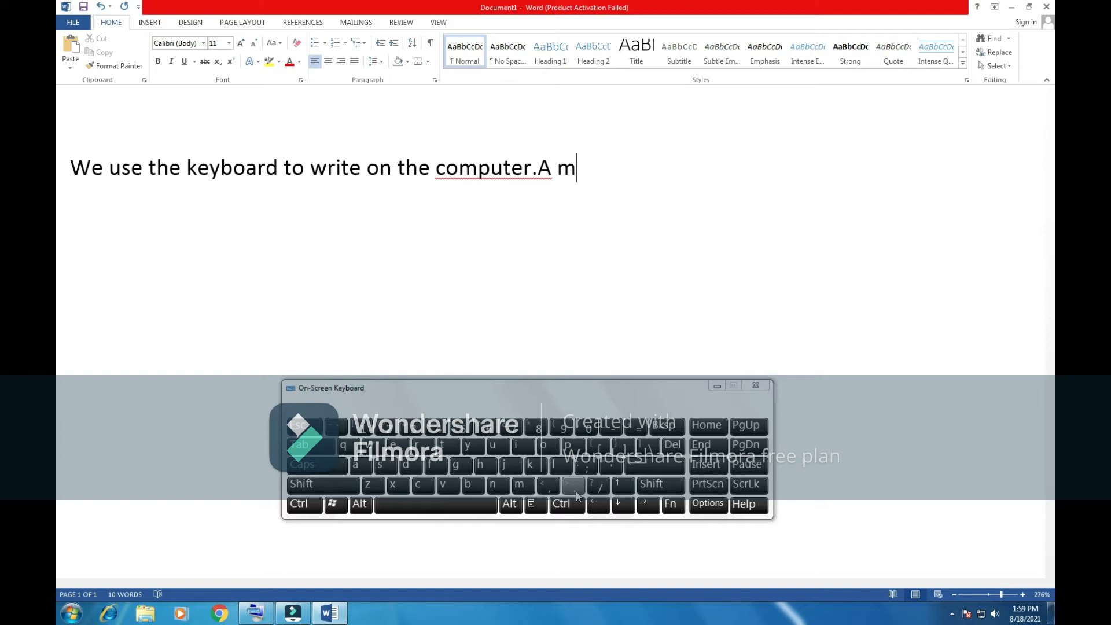
{"action": "key", "text": "BackSpace"}
{"action": "key", "text": "BackSpace"}
{"action": "key", "text": "BackSpace"}
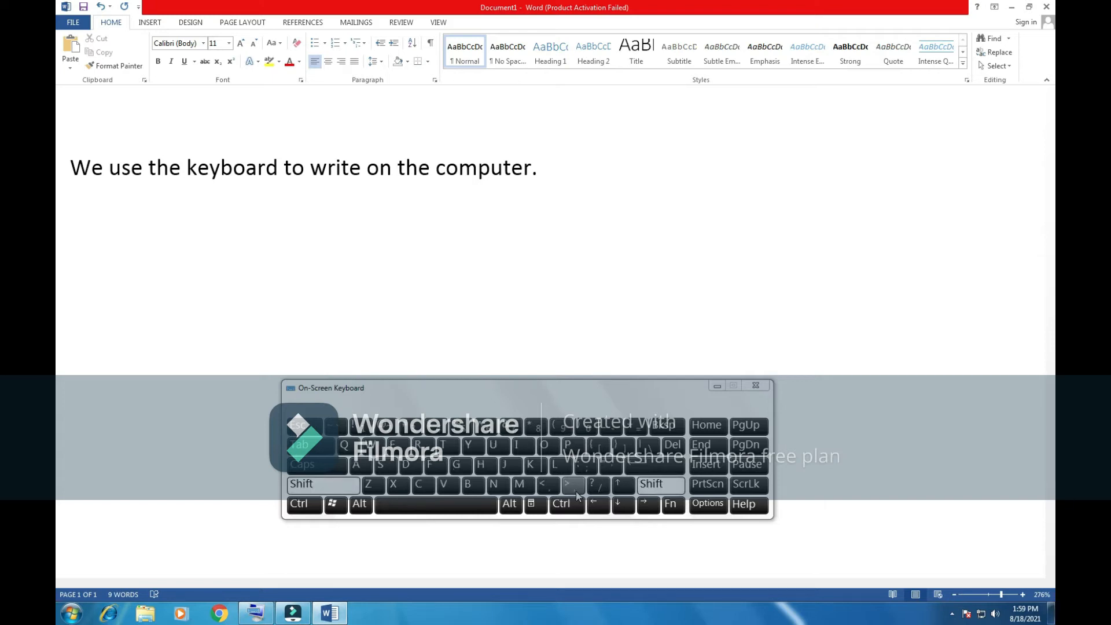
Add the sentence "A Mouse is used for pointing and clicking on programs." after the keyboard sentence.
{"action": "type", "text": "A"}
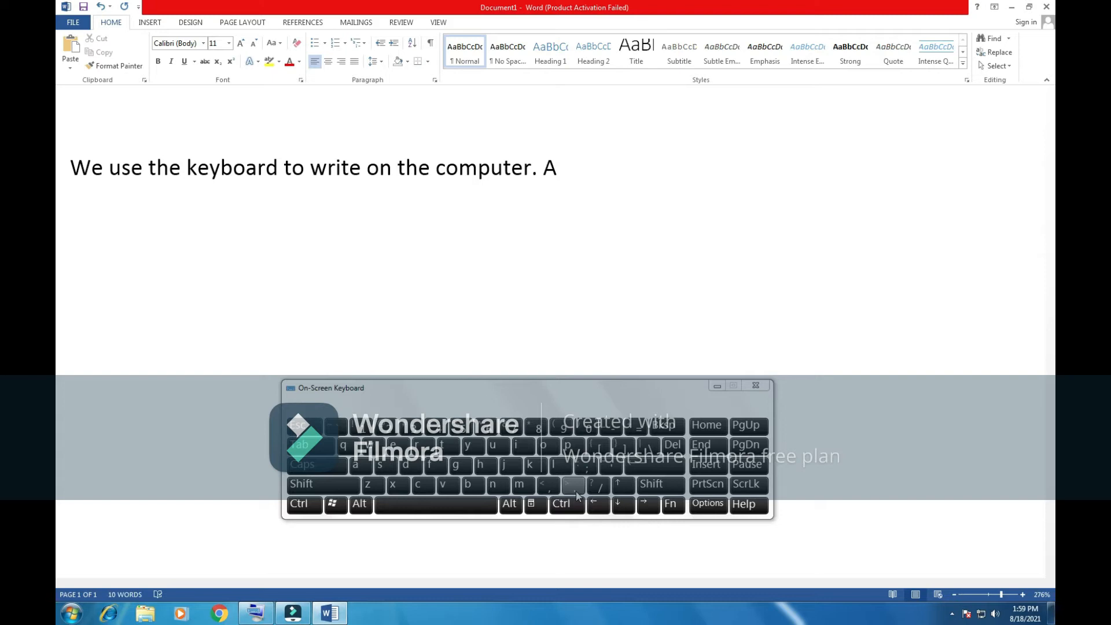
{"action": "type", "text": " Mouse"}
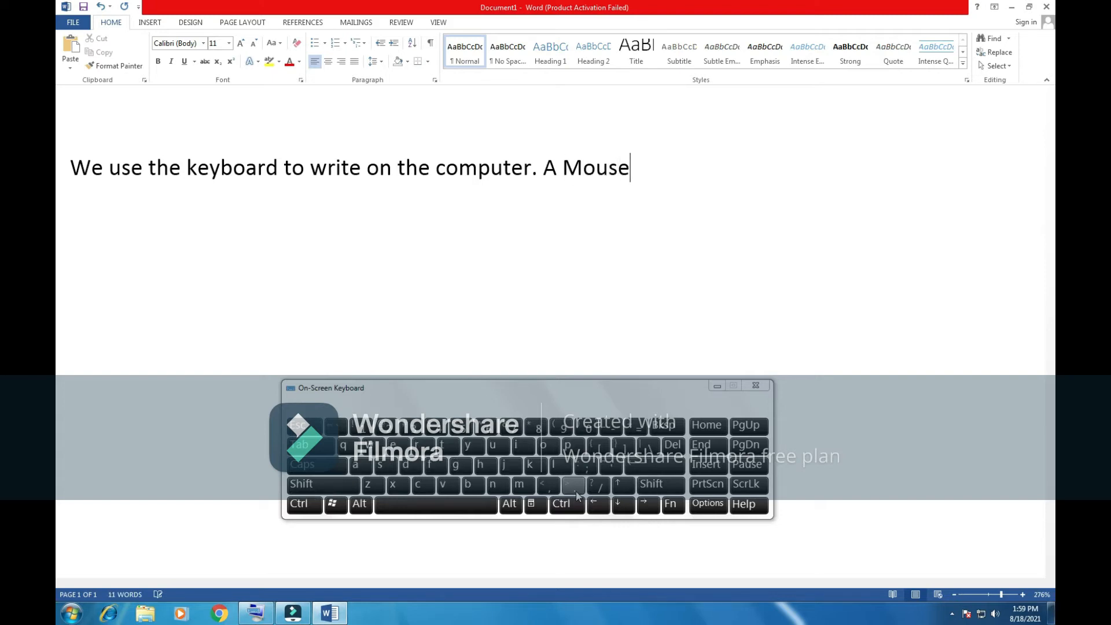
{"action": "type", "text": " is used "}
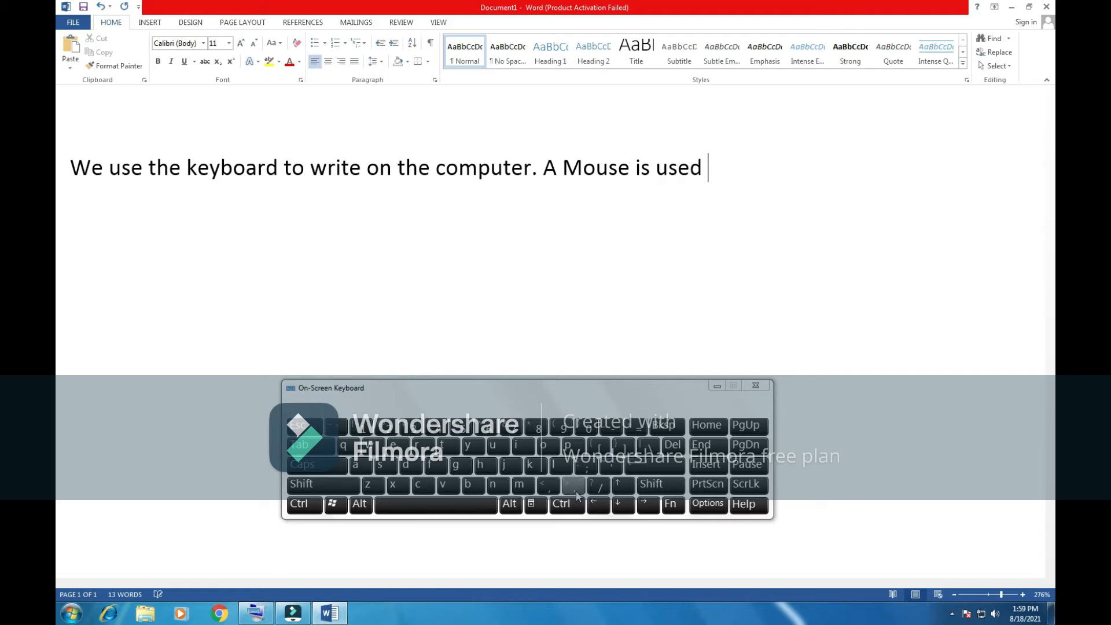
{"action": "type", "text": "for pointin"}
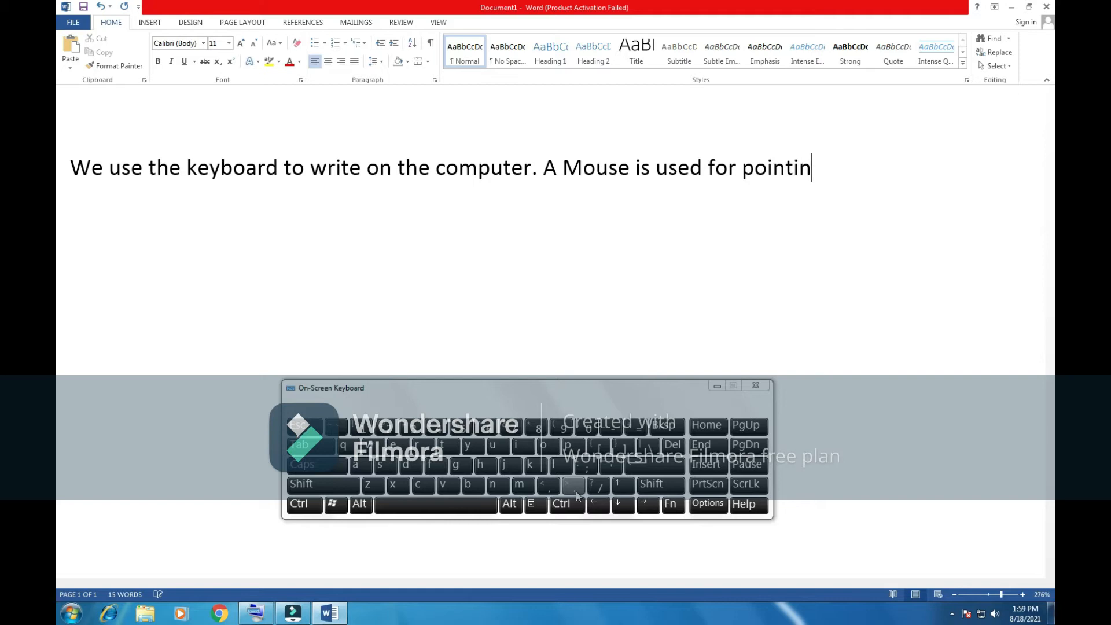
{"action": "type", "text": "g and cl"}
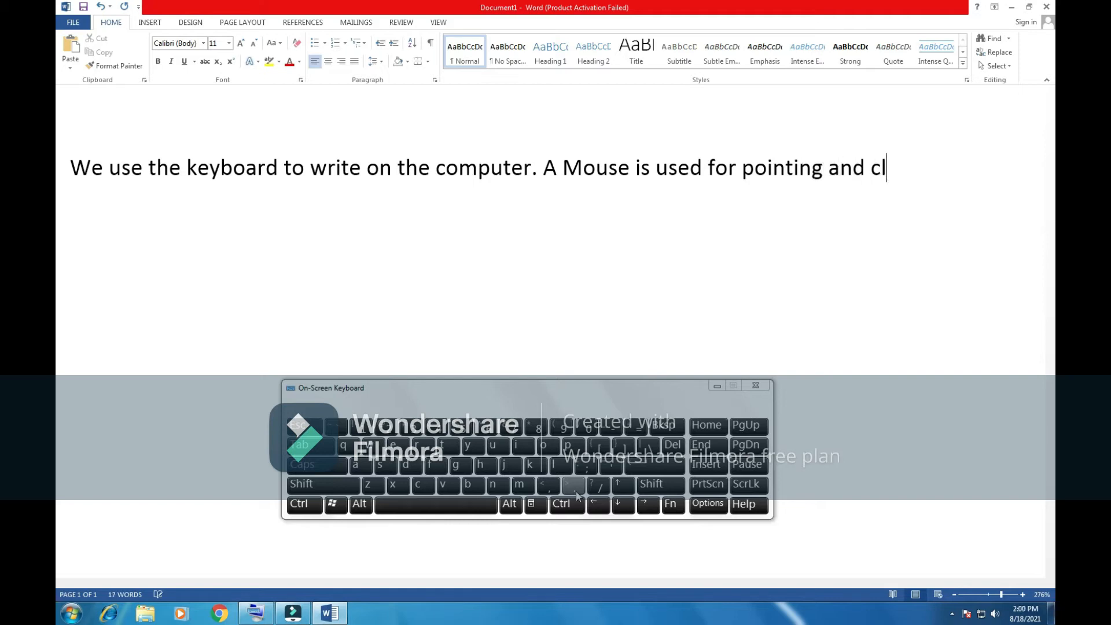
{"action": "type", "text": "icking on"}
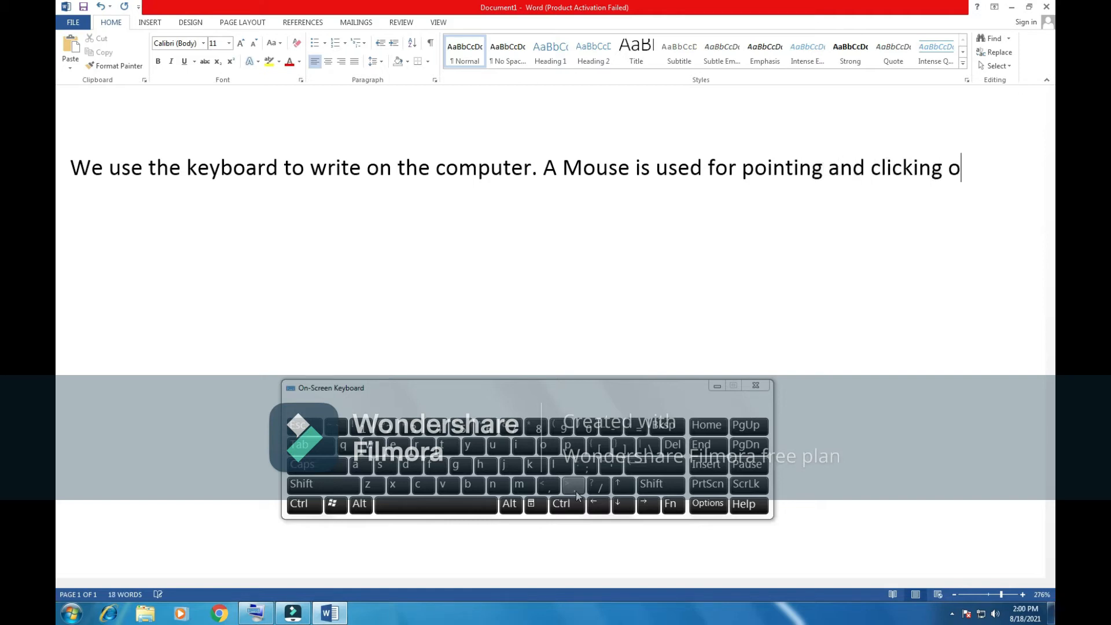
{"action": "type", "text": "progr"}
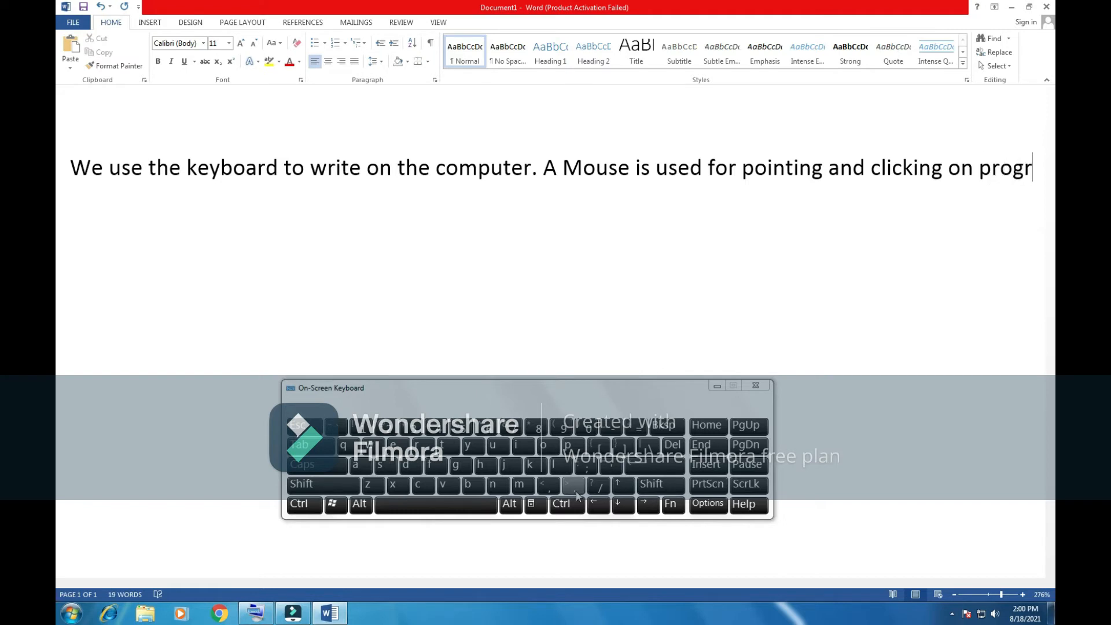
{"action": "type", "text": "ams."}
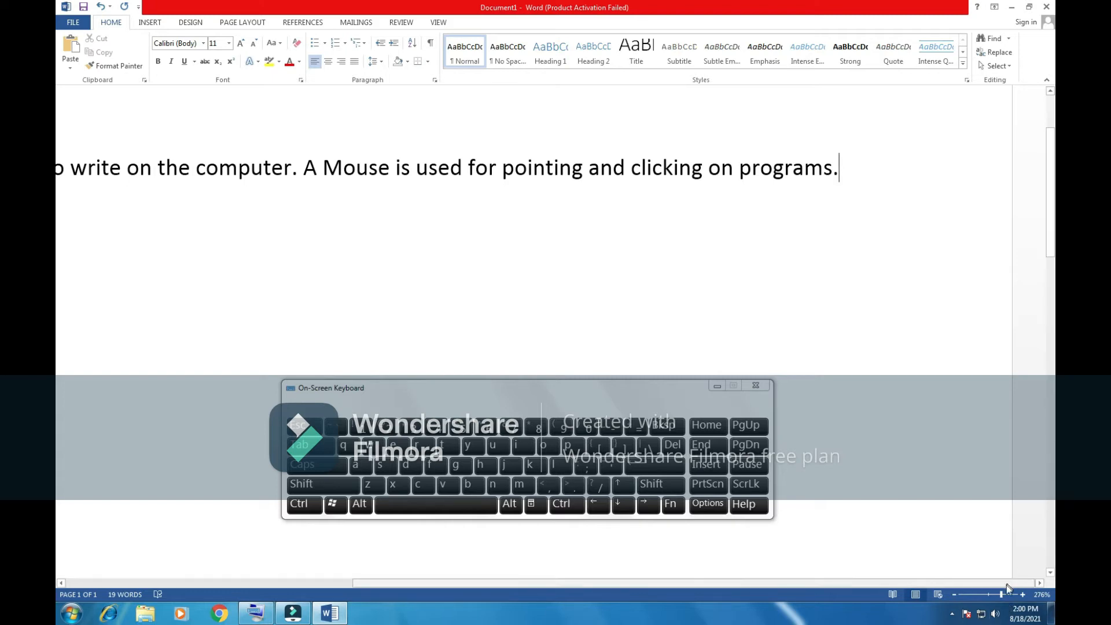
Insert an empty line above the two sentences and place the cursor in it.
{"action": "left_click_drag", "start_coordinate": [1001, 595], "coordinate": [987, 595]}
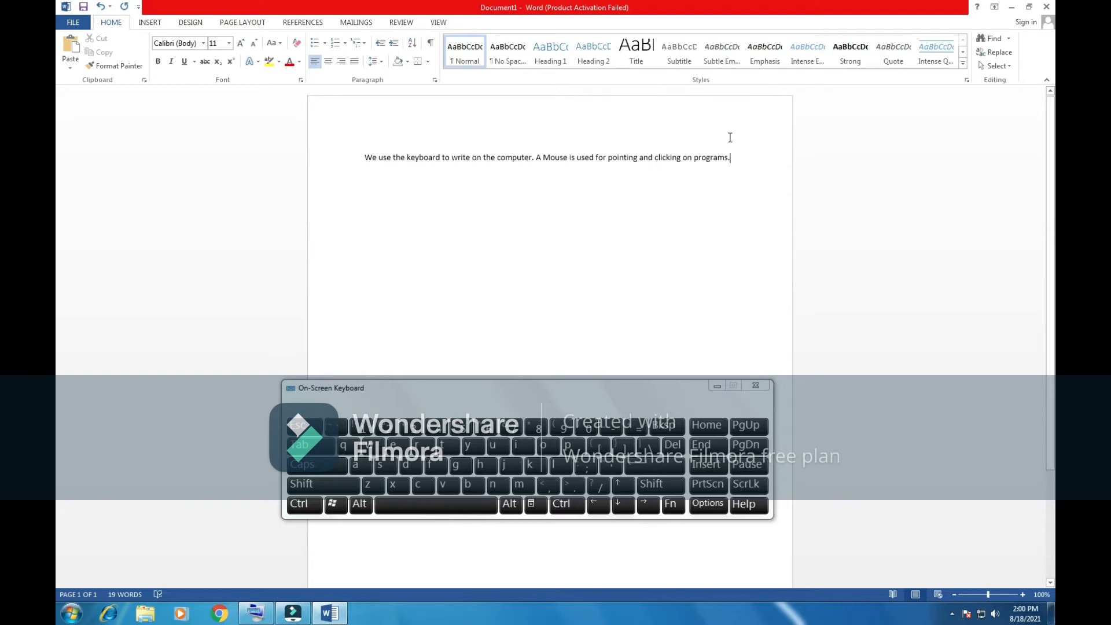
{"action": "left_click", "coordinate": [732, 160]}
{"action": "left_click", "coordinate": [365, 157]}
{"action": "key", "text": "Return"}
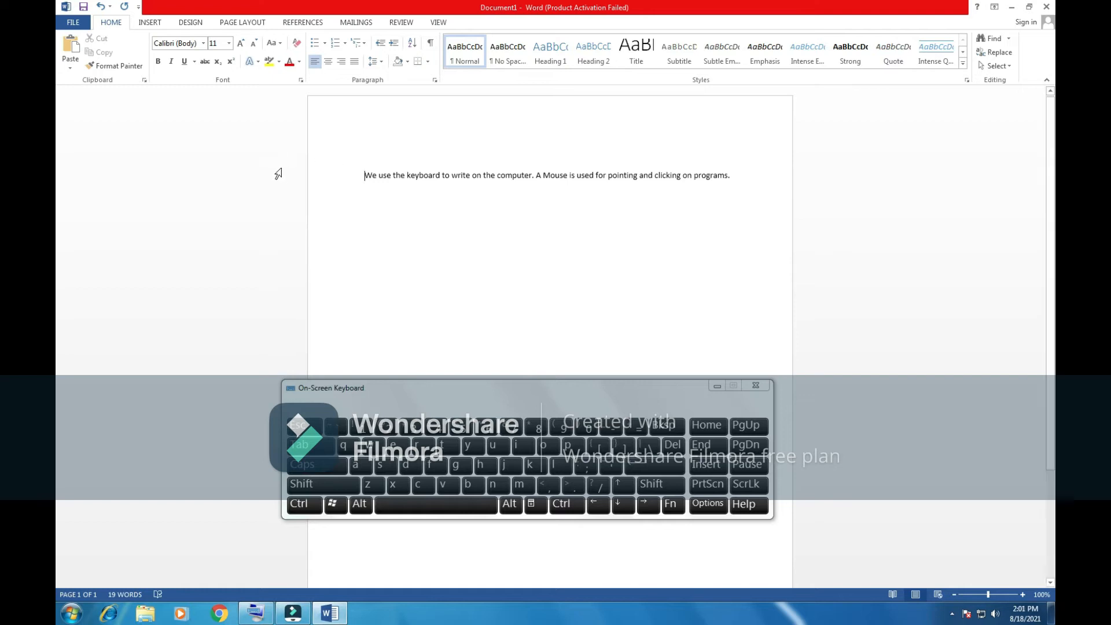
{"action": "left_click", "coordinate": [373, 157]}
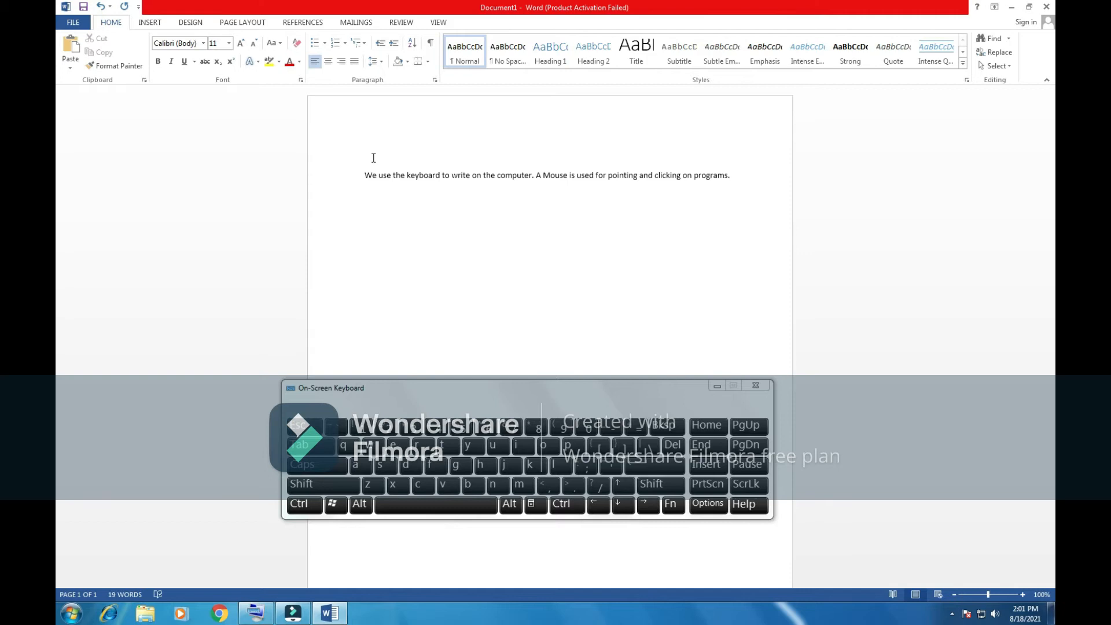
Write the all-capitals heading "COMPUTER LESSON ON CREATING A DOCUMENT IN A WORD PROGRAM" on the empty first line.
{"action": "key", "text": "shift"}
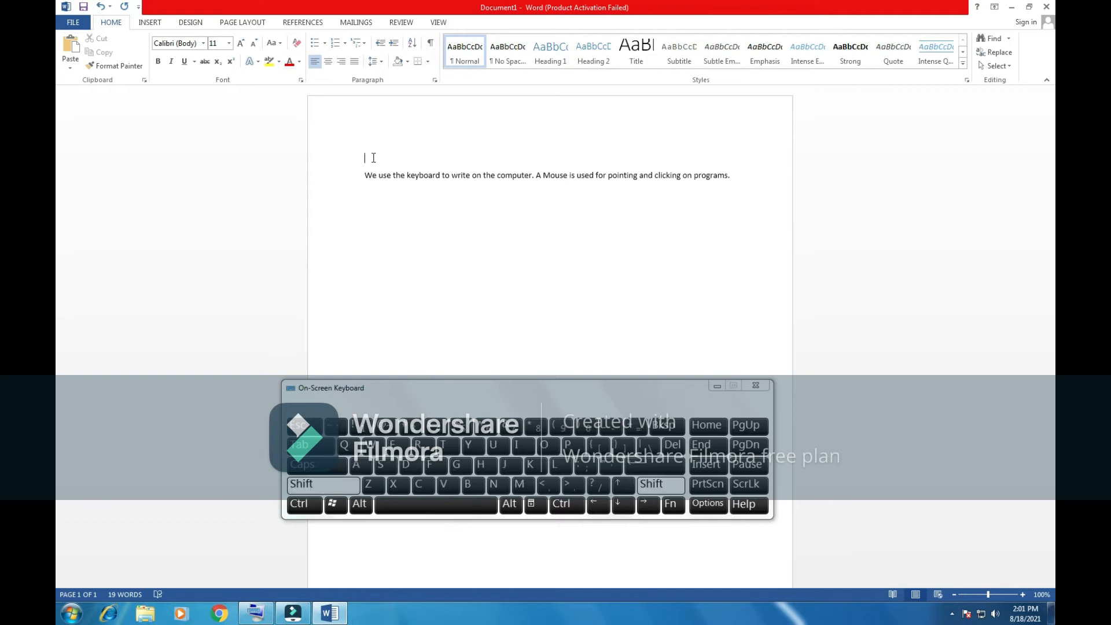
{"action": "type", "text": "C"}
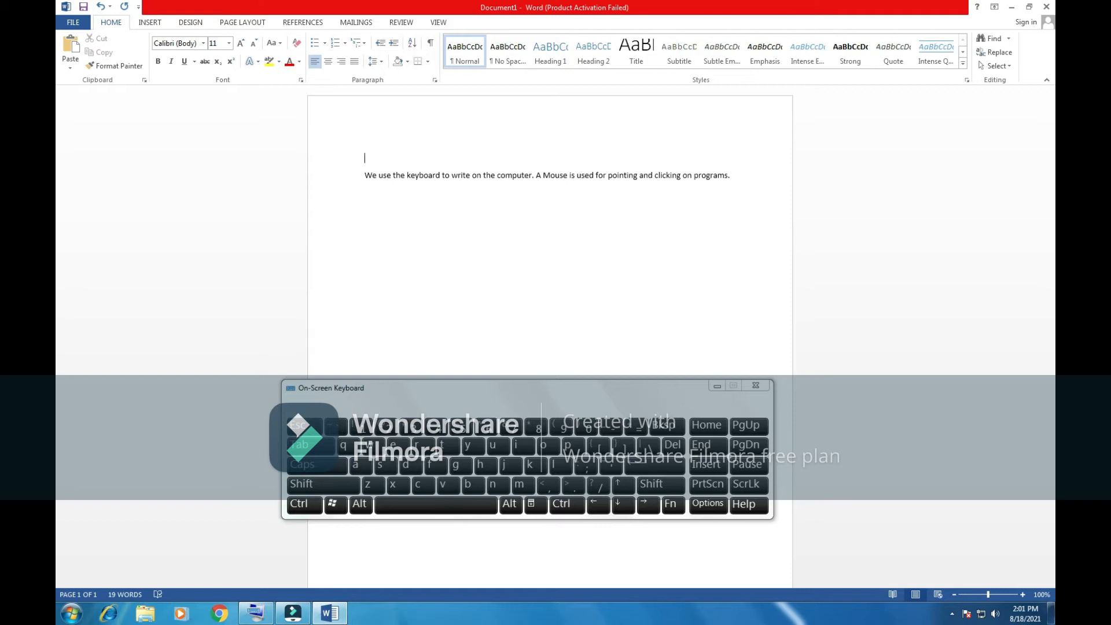
{"action": "key", "text": "Caps_Lock"}
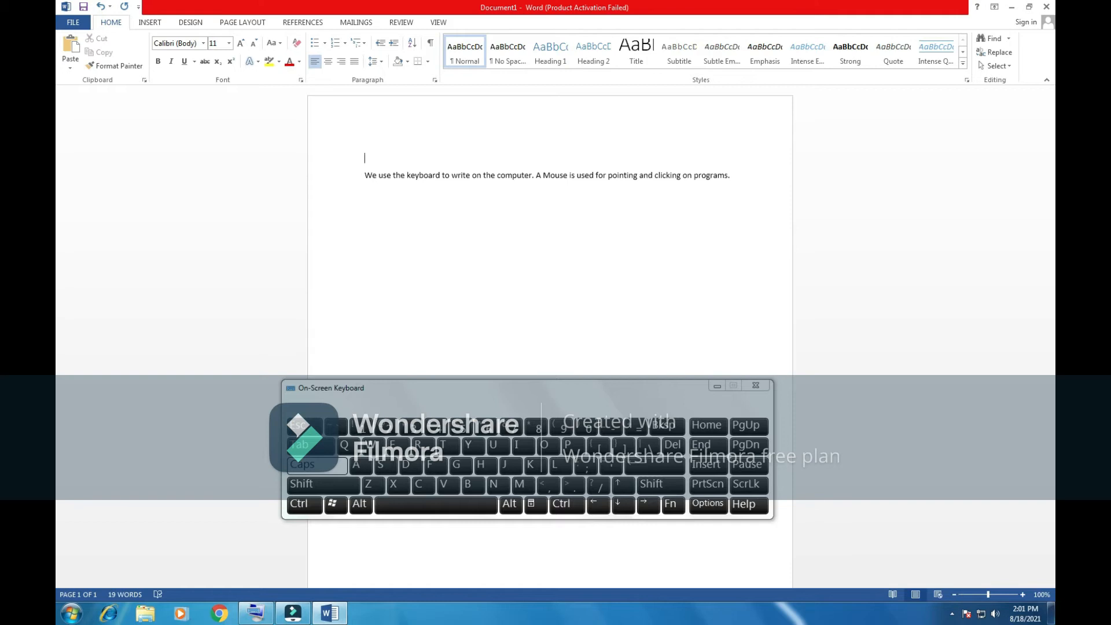
{"action": "type", "text": "COMPUTER LESSON ON CREATI"}
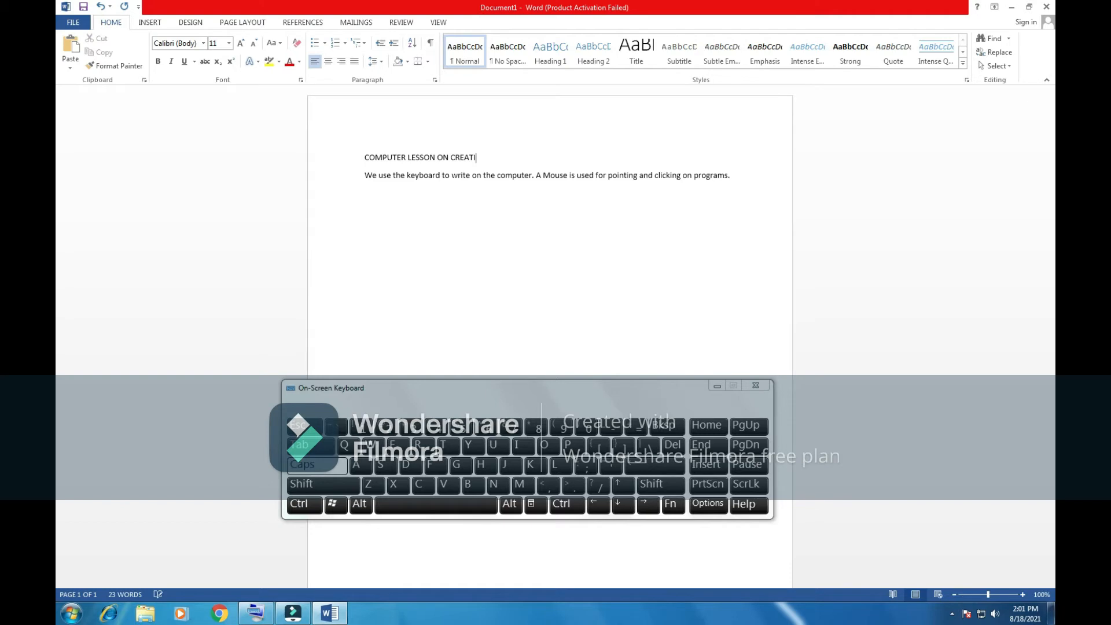
{"action": "type", "text": "NG A DOCUMENT"}
{"action": "type", "text": " IN A"}
{"action": "type", "text": " WORK"}
{"action": "type", "text": "D PRO"}
{"action": "type", "text": "GRAM"}
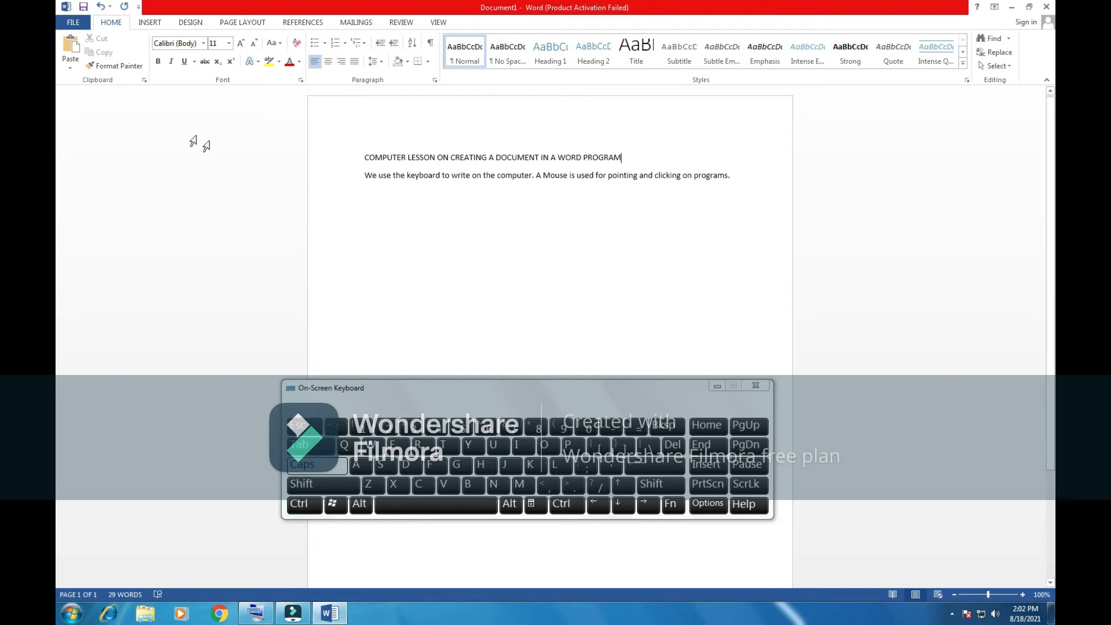
Make the whole heading line bold and underlined.
{"action": "left_click", "coordinate": [363, 155]}
{"action": "left_click_drag", "start_coordinate": [363, 155], "coordinate": [634, 149]}
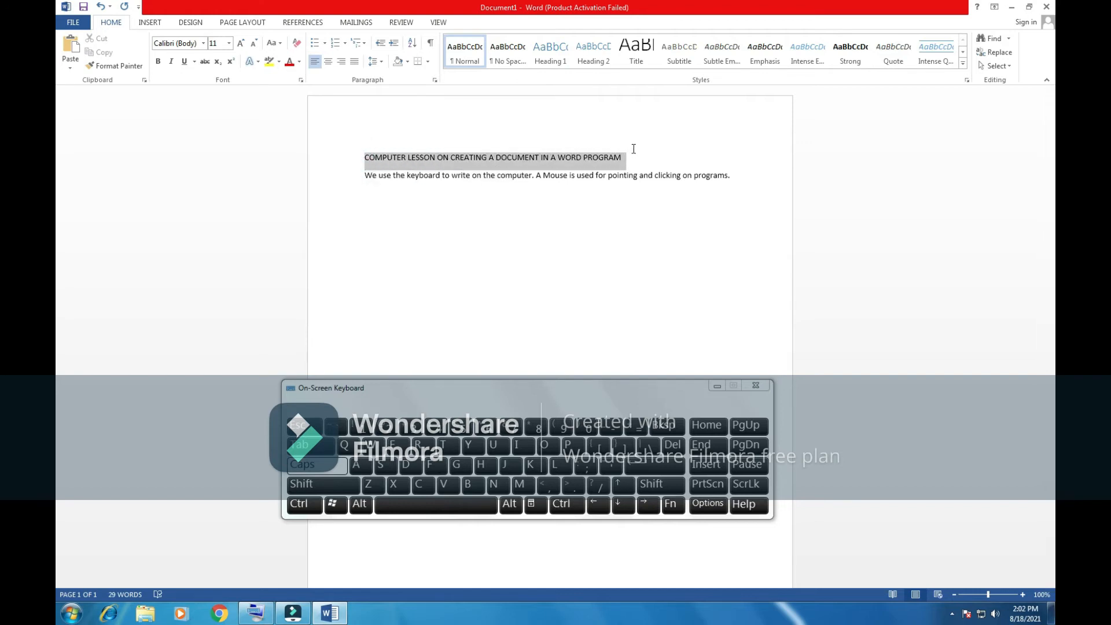
{"action": "left_click_drag", "start_coordinate": [634, 149], "coordinate": [634, 148]}
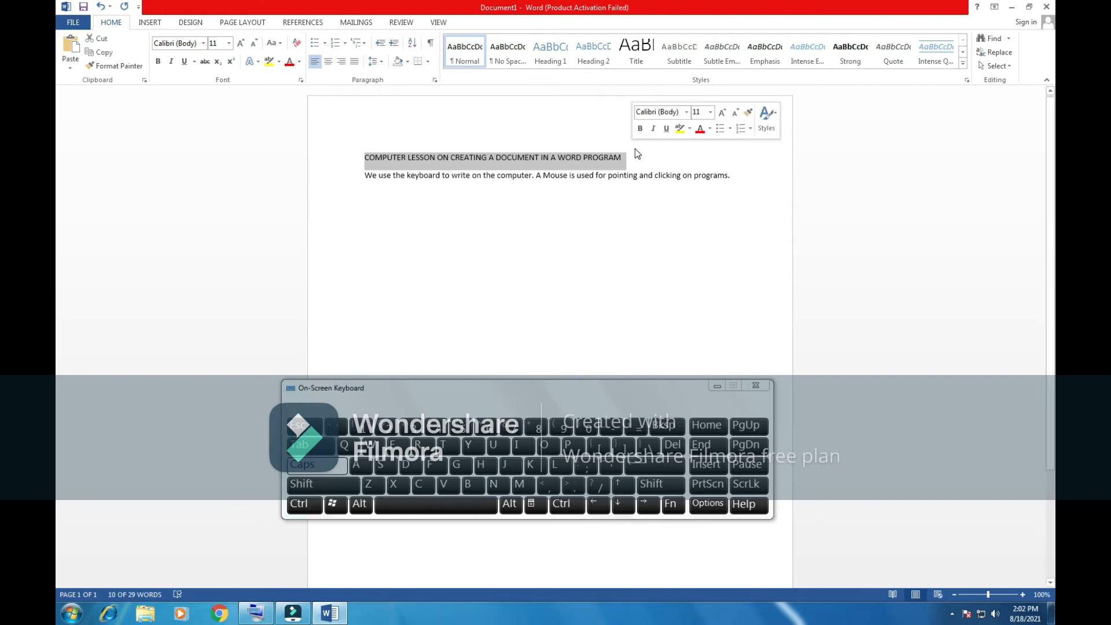
{"action": "left_click", "coordinate": [626, 179]}
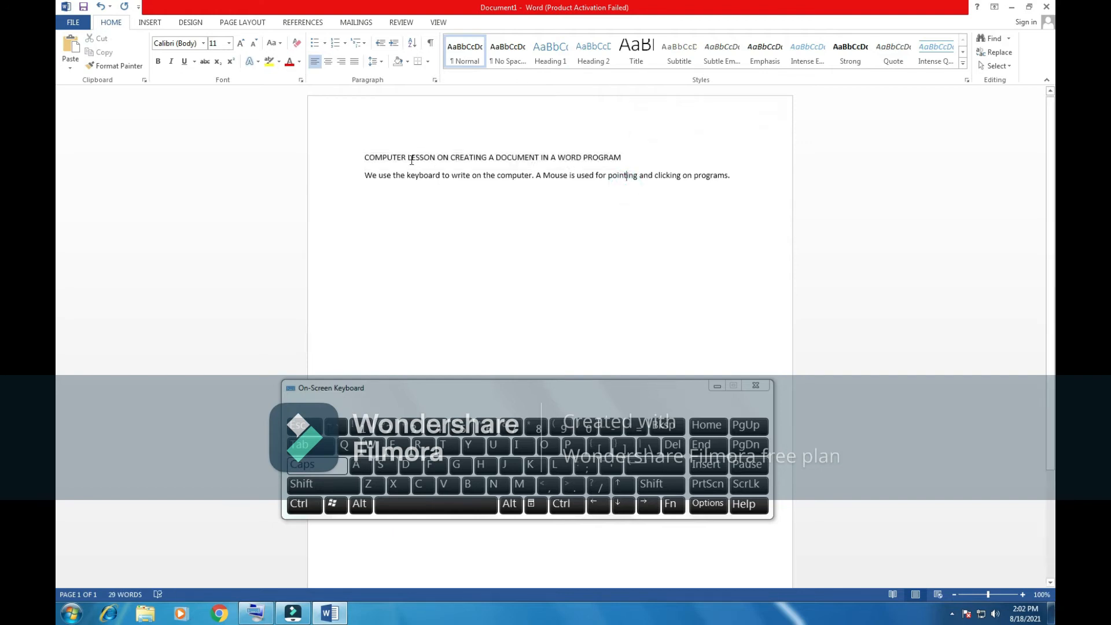
{"action": "left_click", "coordinate": [345, 165]}
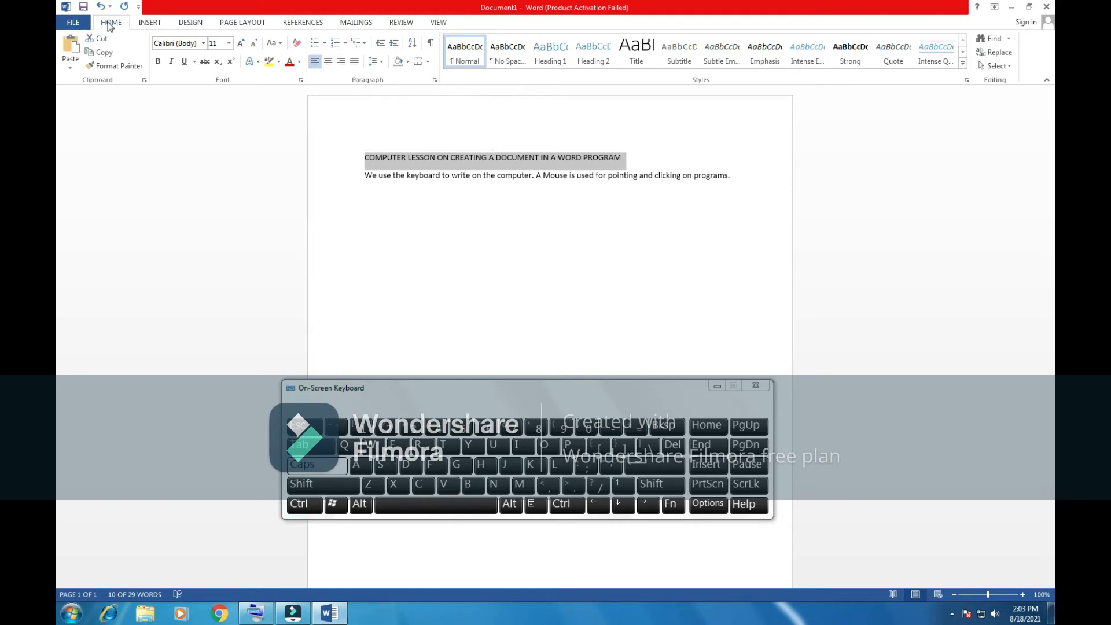
{"action": "left_click", "coordinate": [157, 61]}
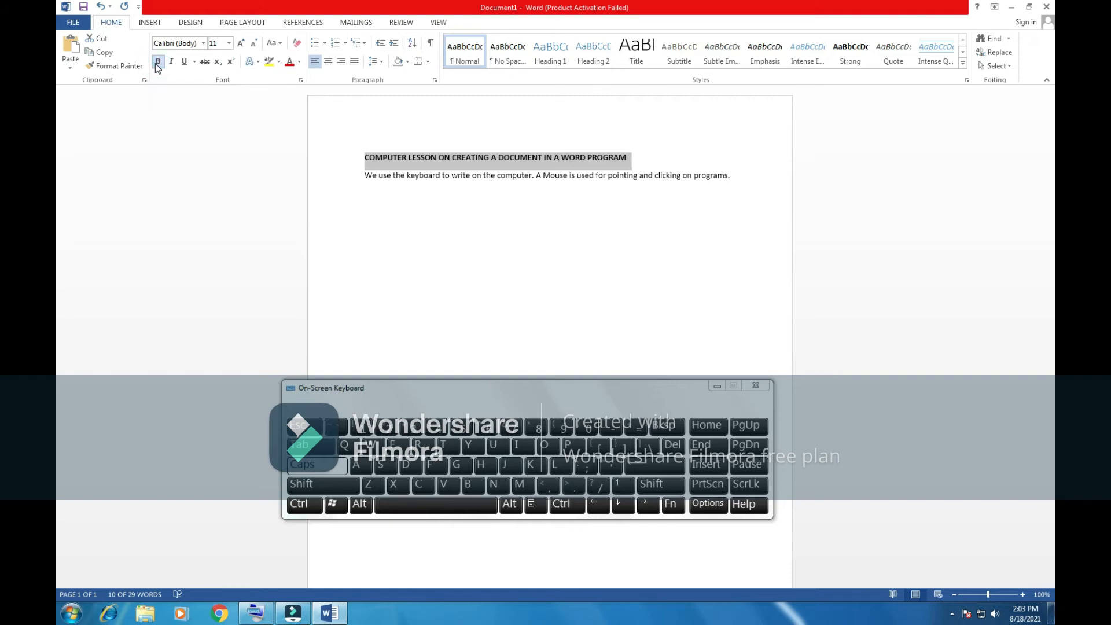
{"action": "left_click", "coordinate": [186, 64]}
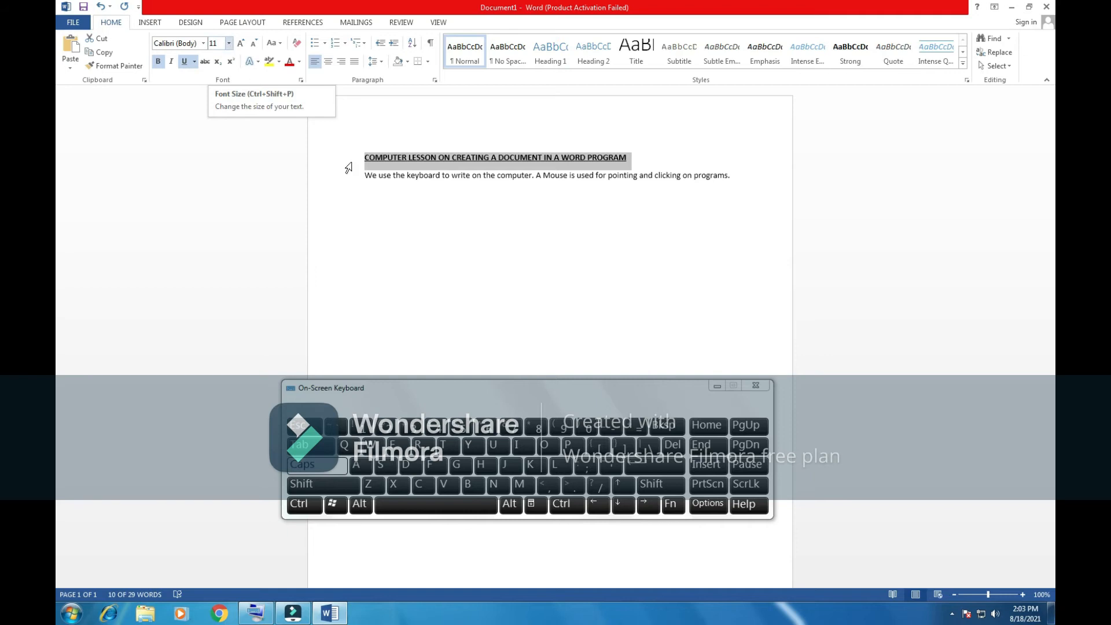
Set the heading's font size to 26 and its font color to the standard blue.
{"action": "left_click_drag", "start_coordinate": [992, 595], "coordinate": [997, 592]}
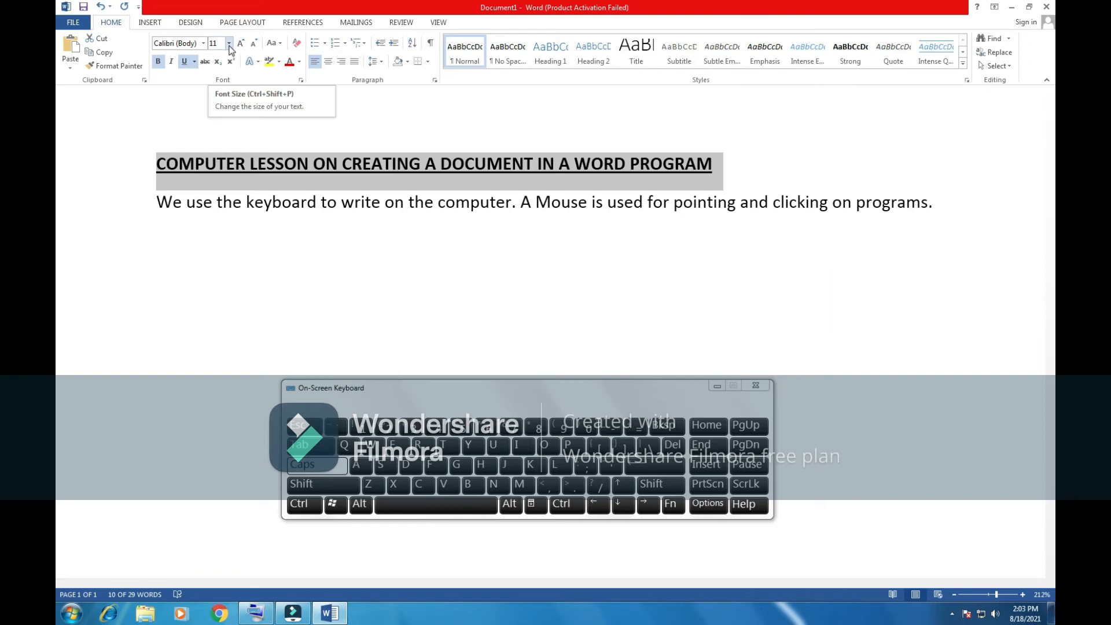
{"action": "left_click", "coordinate": [229, 44]}
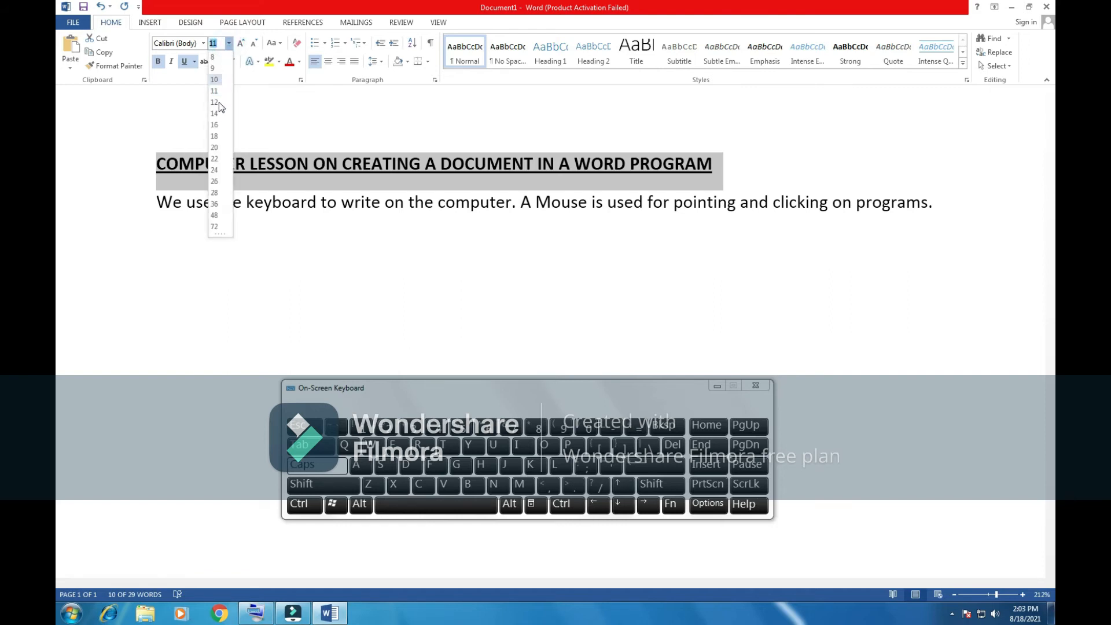
{"action": "left_click", "coordinate": [214, 181]}
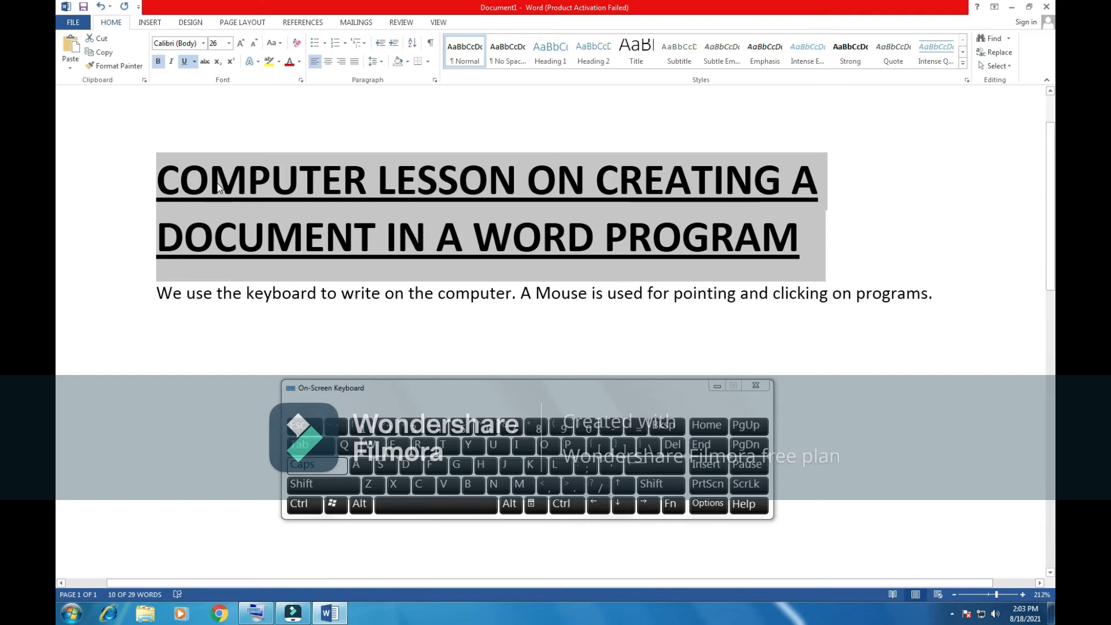
{"action": "left_click", "coordinate": [299, 65]}
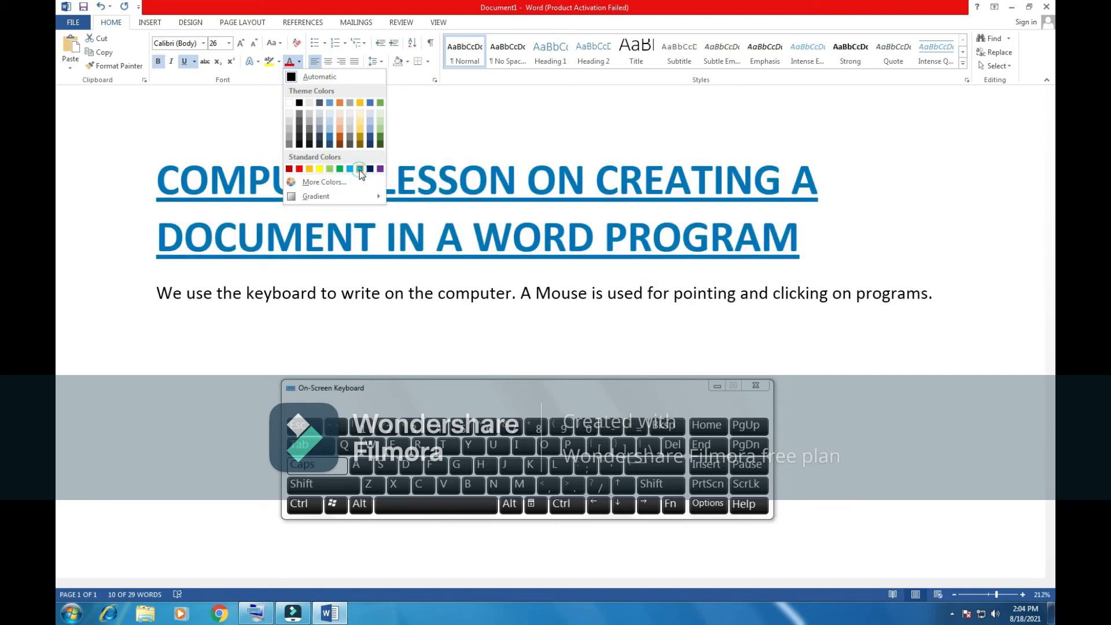
{"action": "left_click", "coordinate": [360, 169]}
{"action": "left_click", "coordinate": [356, 182]}
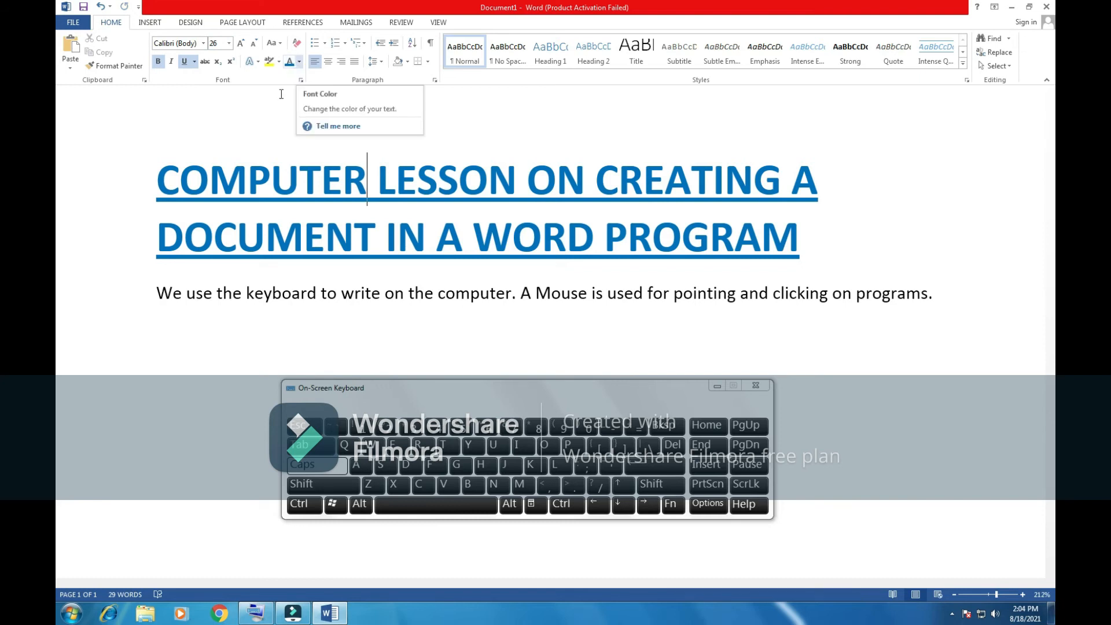
{"action": "left_click", "coordinate": [305, 201]}
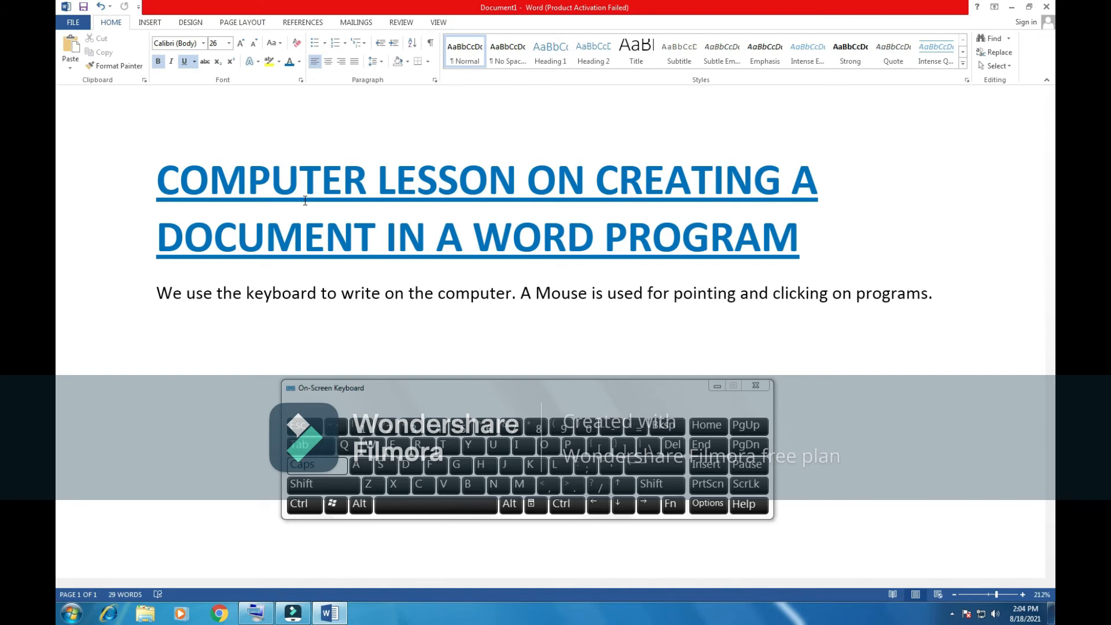
{"action": "left_click", "coordinate": [177, 180]}
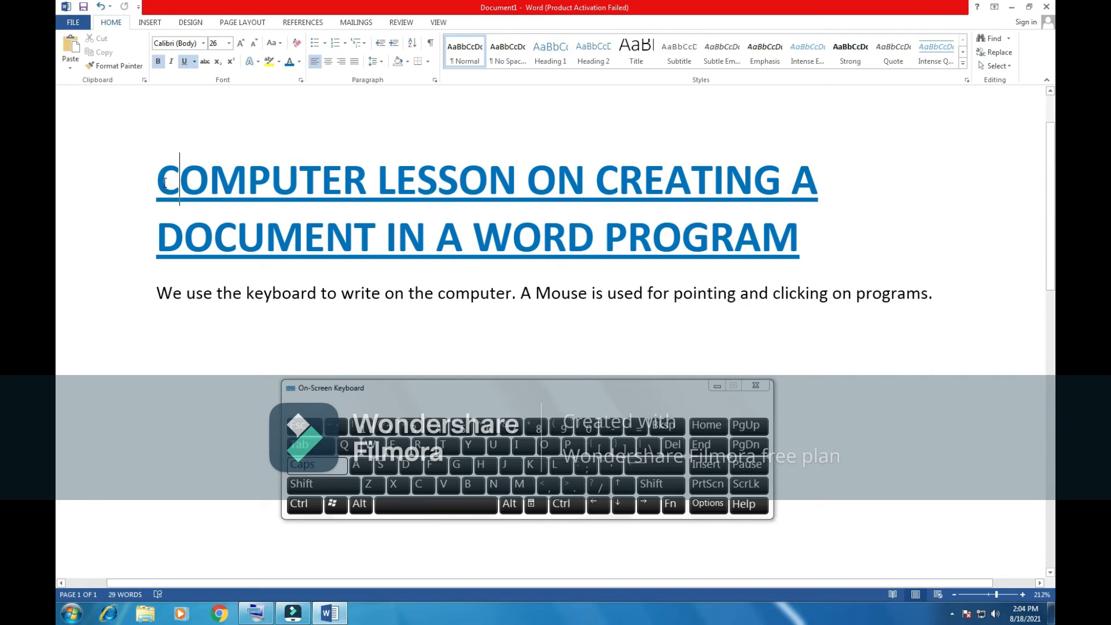
{"action": "left_click", "coordinate": [161, 176]}
{"action": "left_click", "coordinate": [886, 293]}
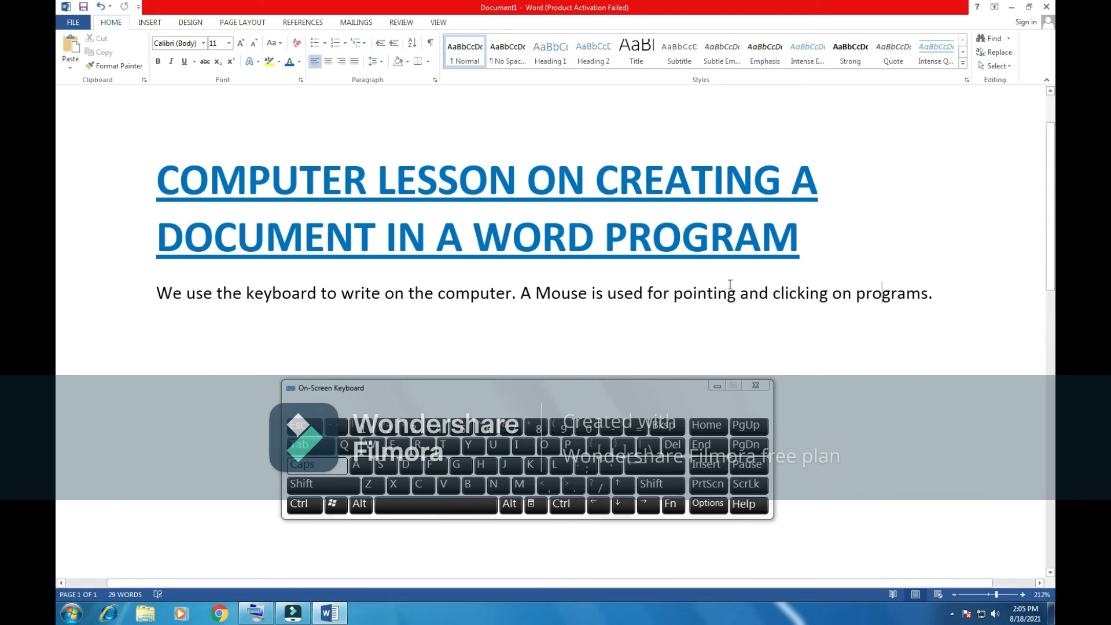
Save the document in My Documents as a Word Document, keeping the heading text as the file name.
{"action": "left_click", "coordinate": [73, 24]}
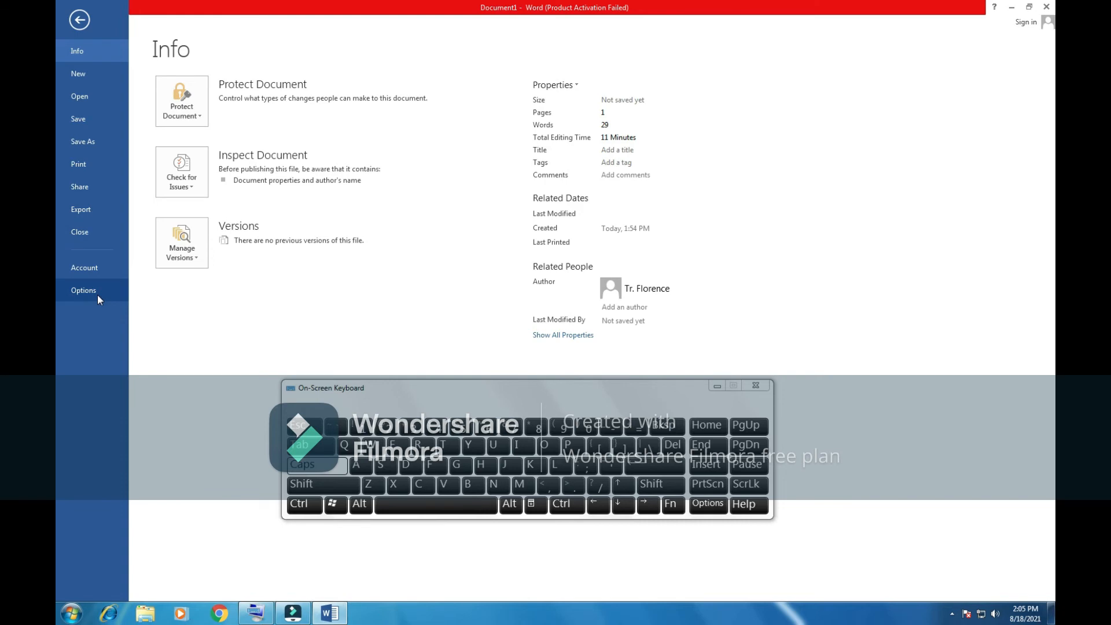
{"action": "left_click", "coordinate": [81, 119]}
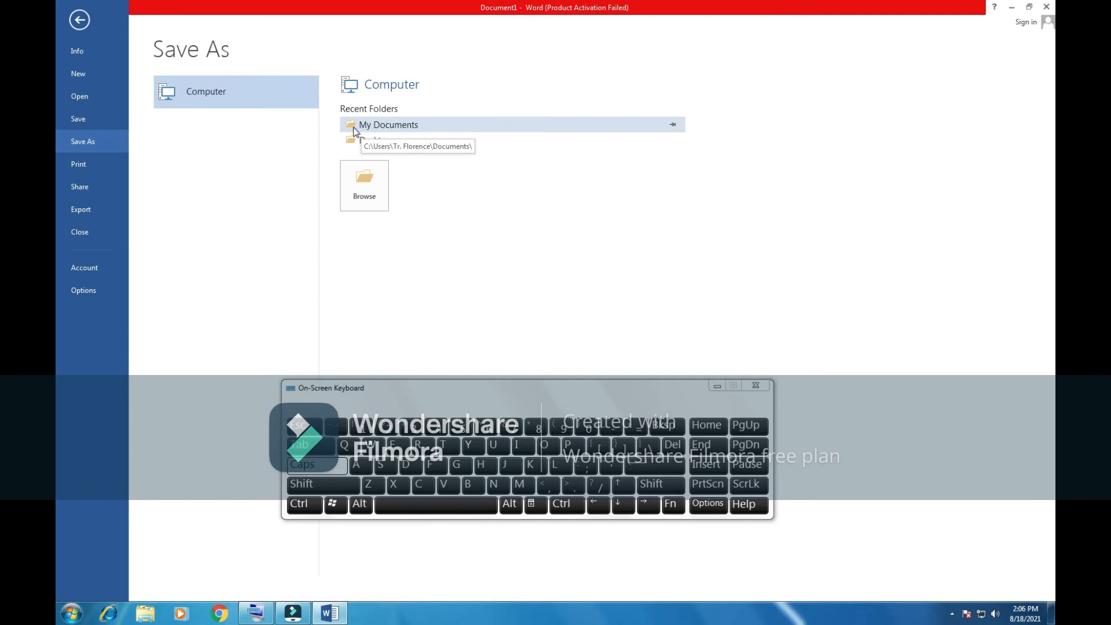
{"action": "left_click", "coordinate": [354, 125]}
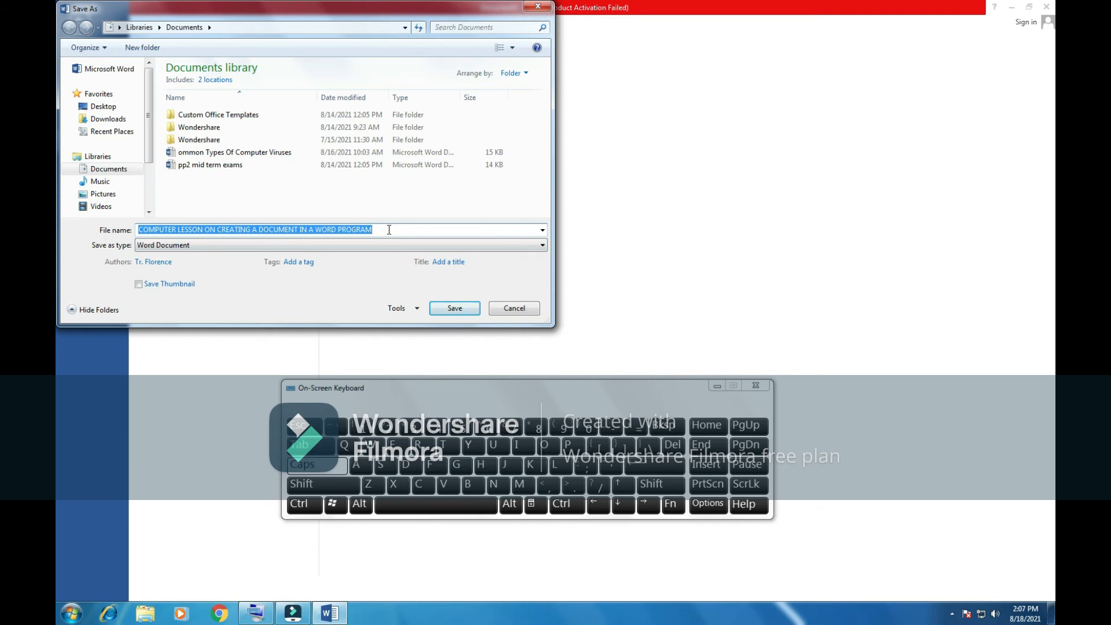
{"action": "left_click", "coordinate": [450, 311]}
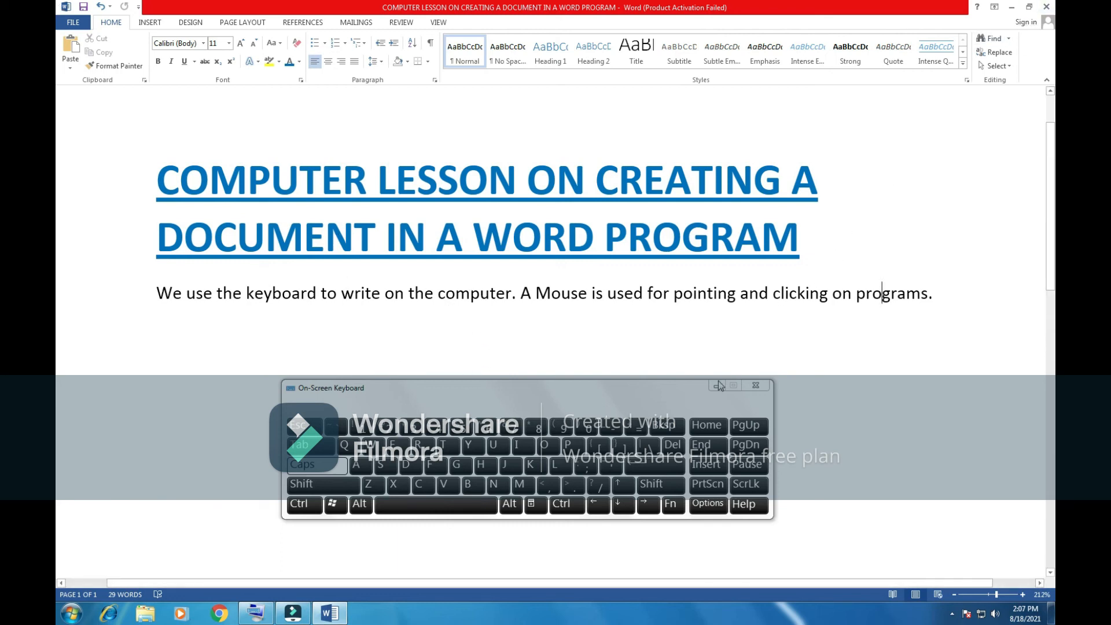
Close the On-Screen Keyboard and the saved document's window.
{"action": "left_click", "coordinate": [755, 386]}
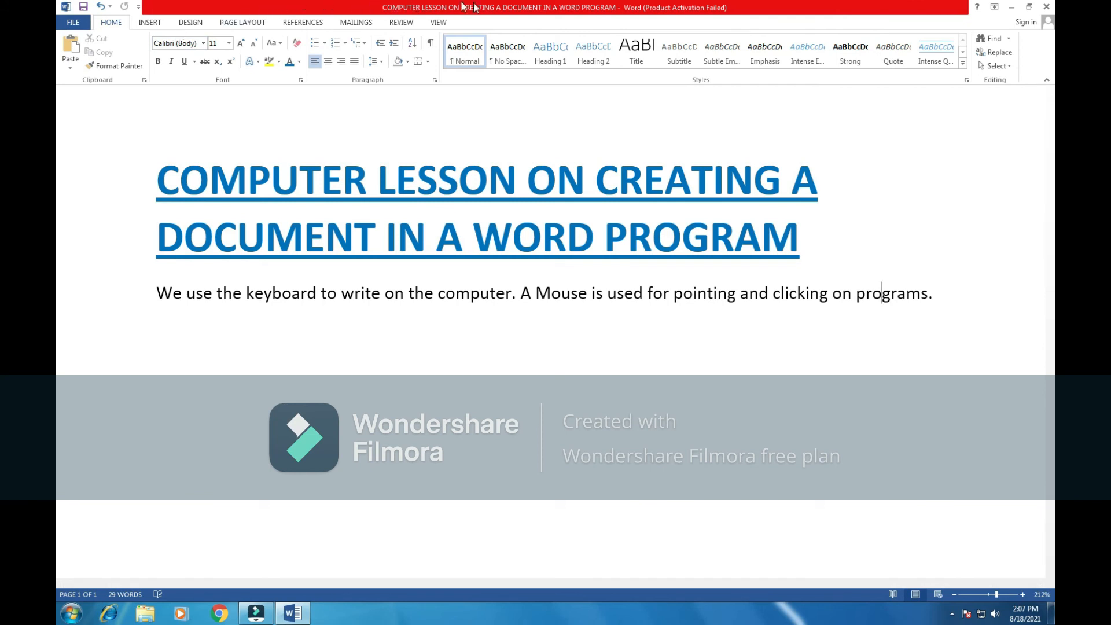
{"action": "left_click", "coordinate": [1046, 8]}
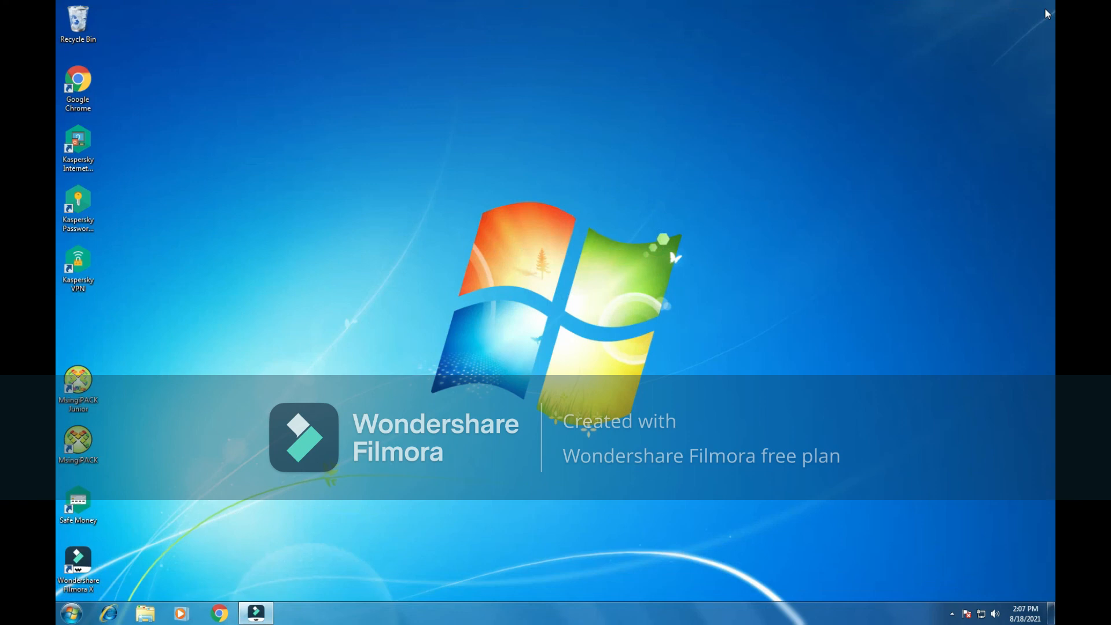